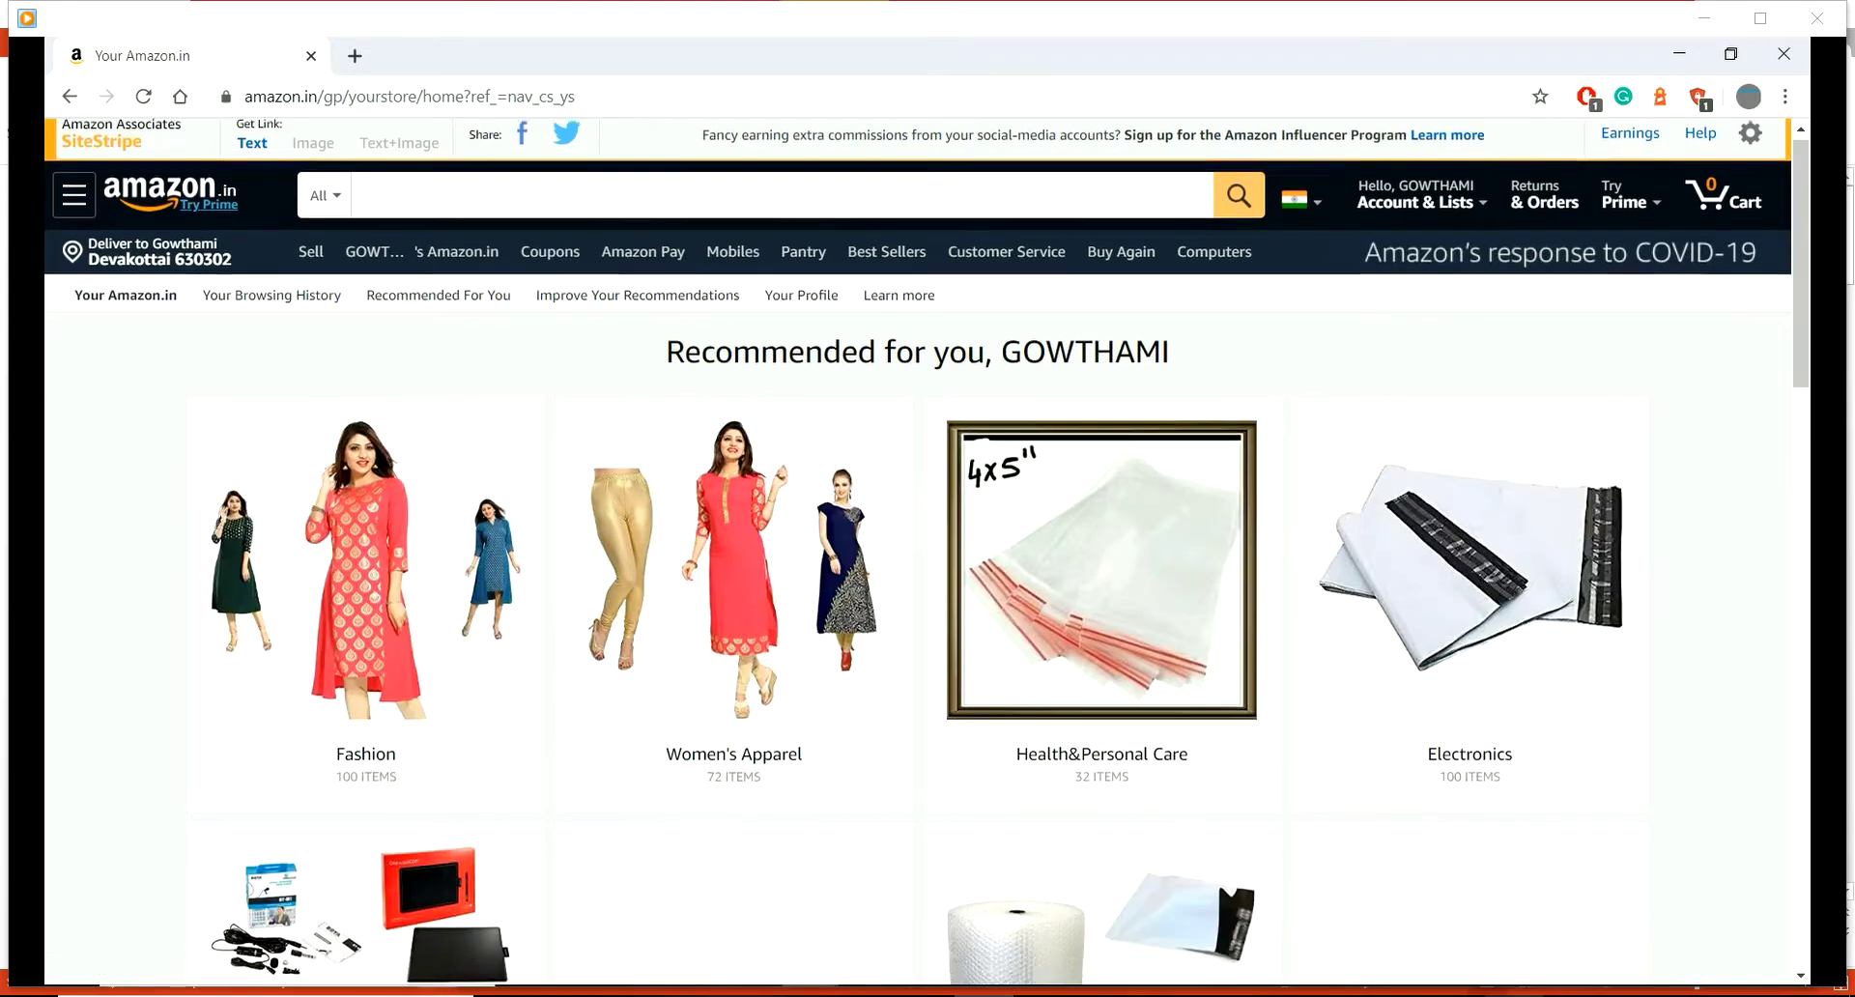
# Open Your Browsing History from the Your Amazon.in sub-navigation
pyautogui.scroll(-6, 928, 541)
pyautogui.scroll(-4, 928, 541)
pyautogui.scroll(5, 928, 541)
pyautogui.scroll(4, 928, 542)
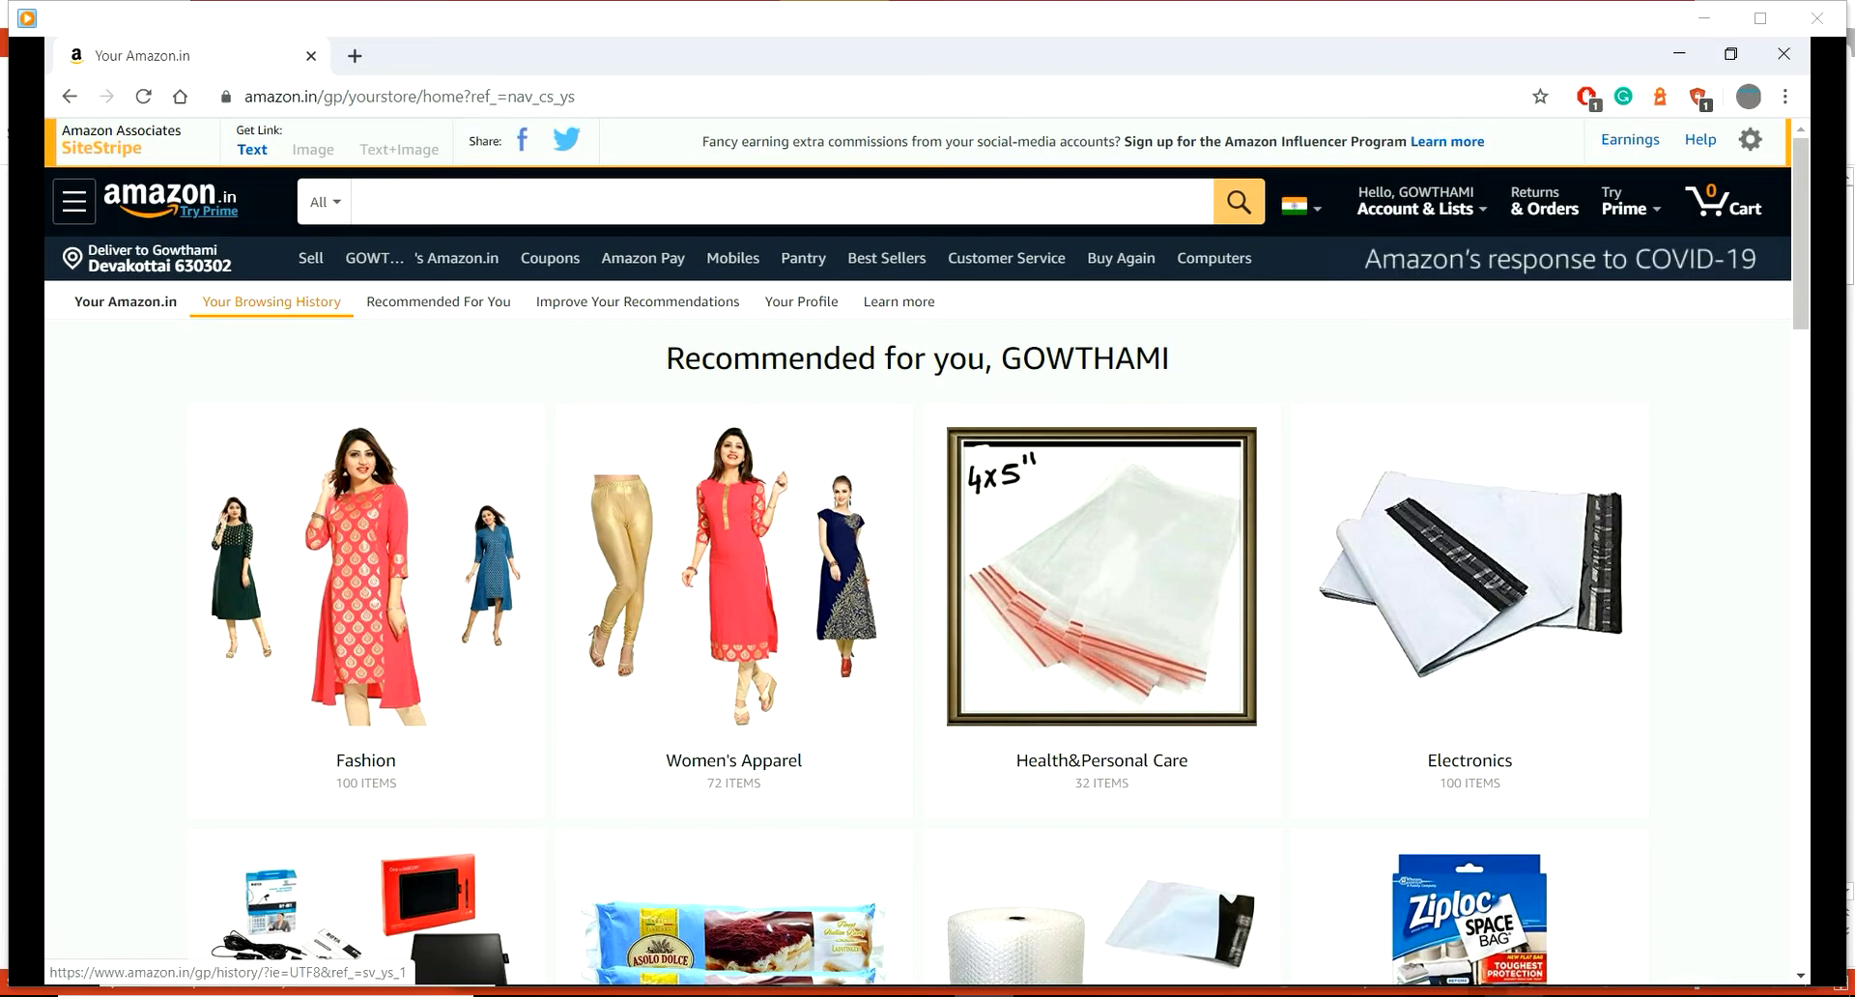
pyautogui.click(271, 302)
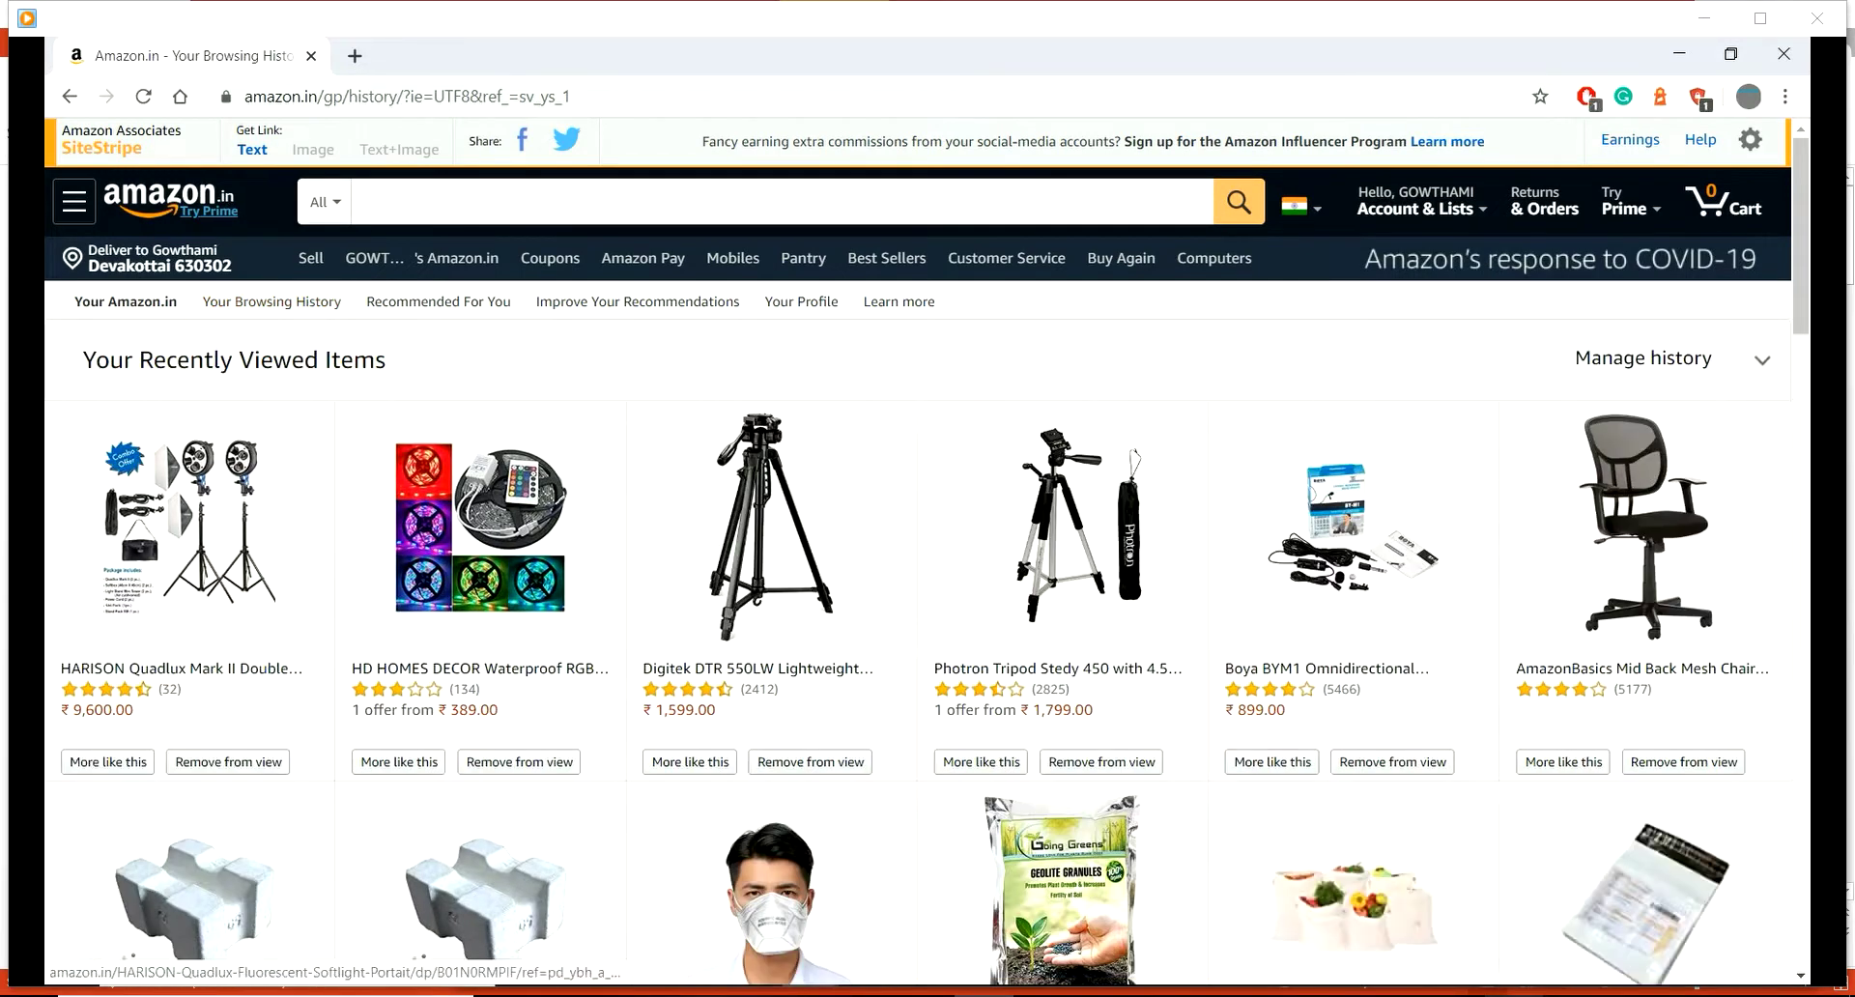
# Scroll through the recently viewed tripods, LED strips and office chair
pyautogui.scroll(-4, 483, 580)
pyautogui.scroll(-4, 483, 580)
pyautogui.scroll(-4, 928, 550)
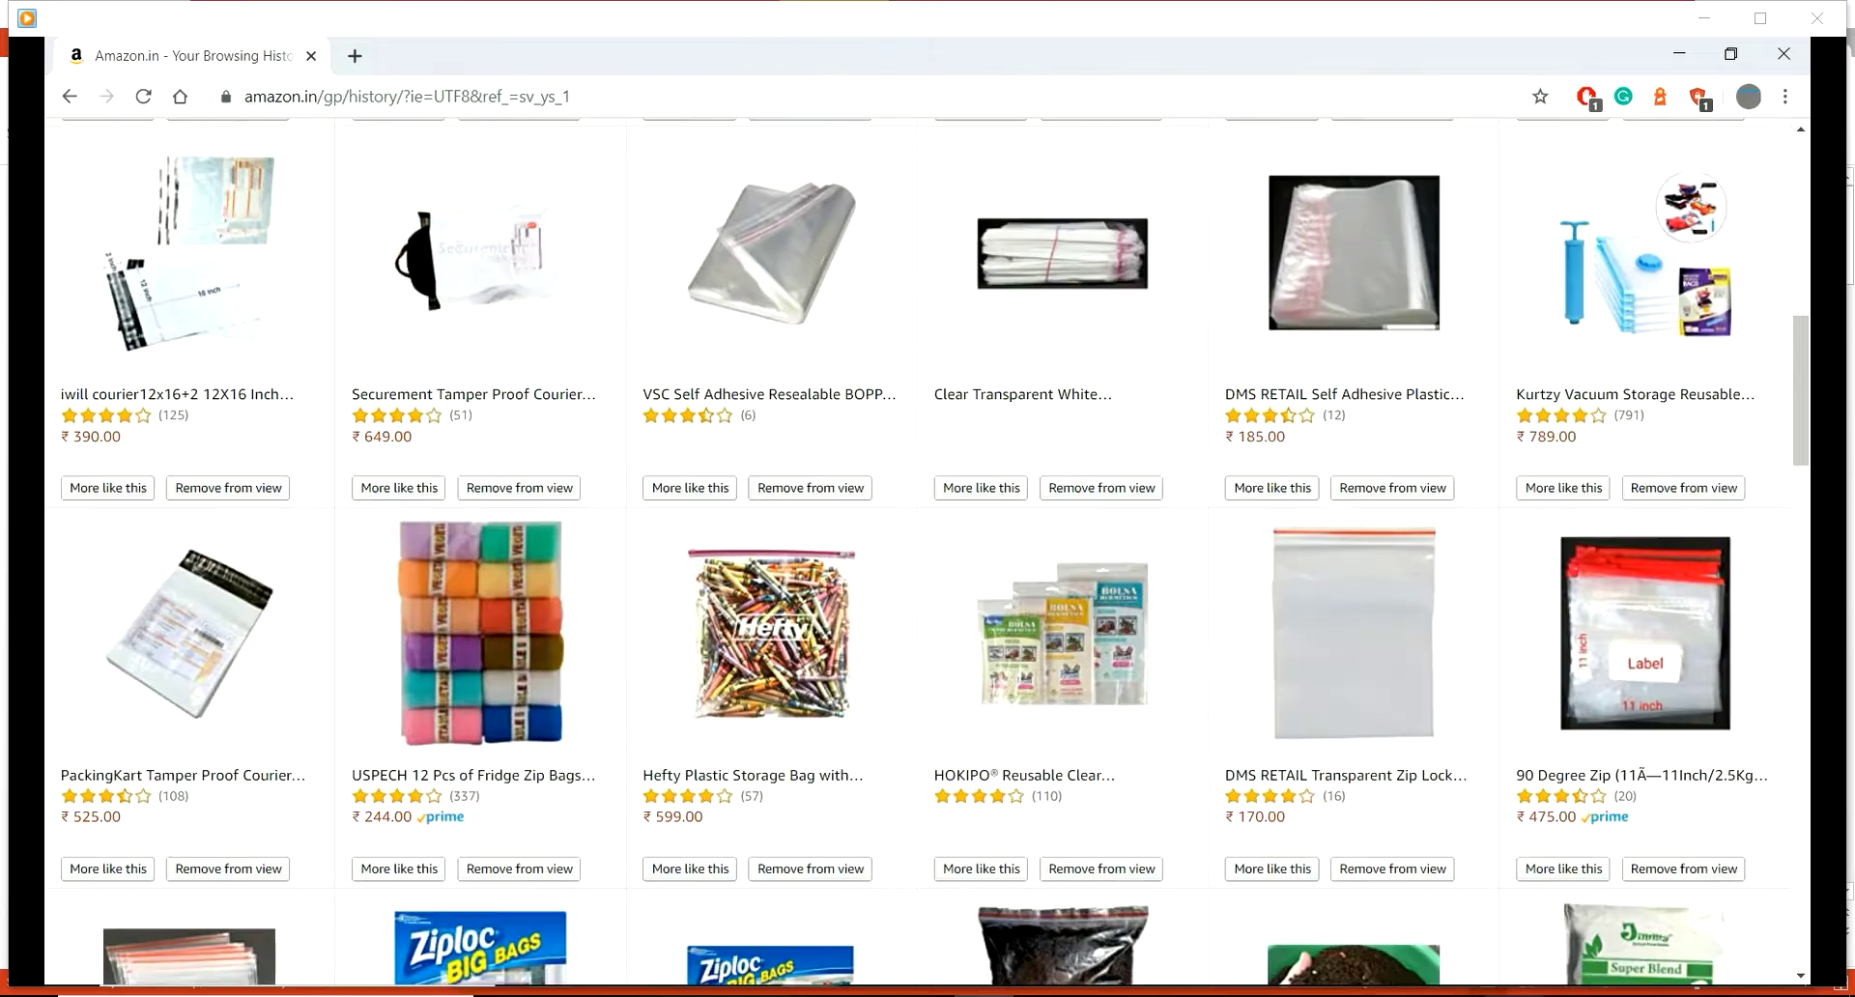
pyautogui.scroll(-4, 928, 551)
pyautogui.scroll(-5, 928, 551)
pyautogui.scroll(-5, 928, 551)
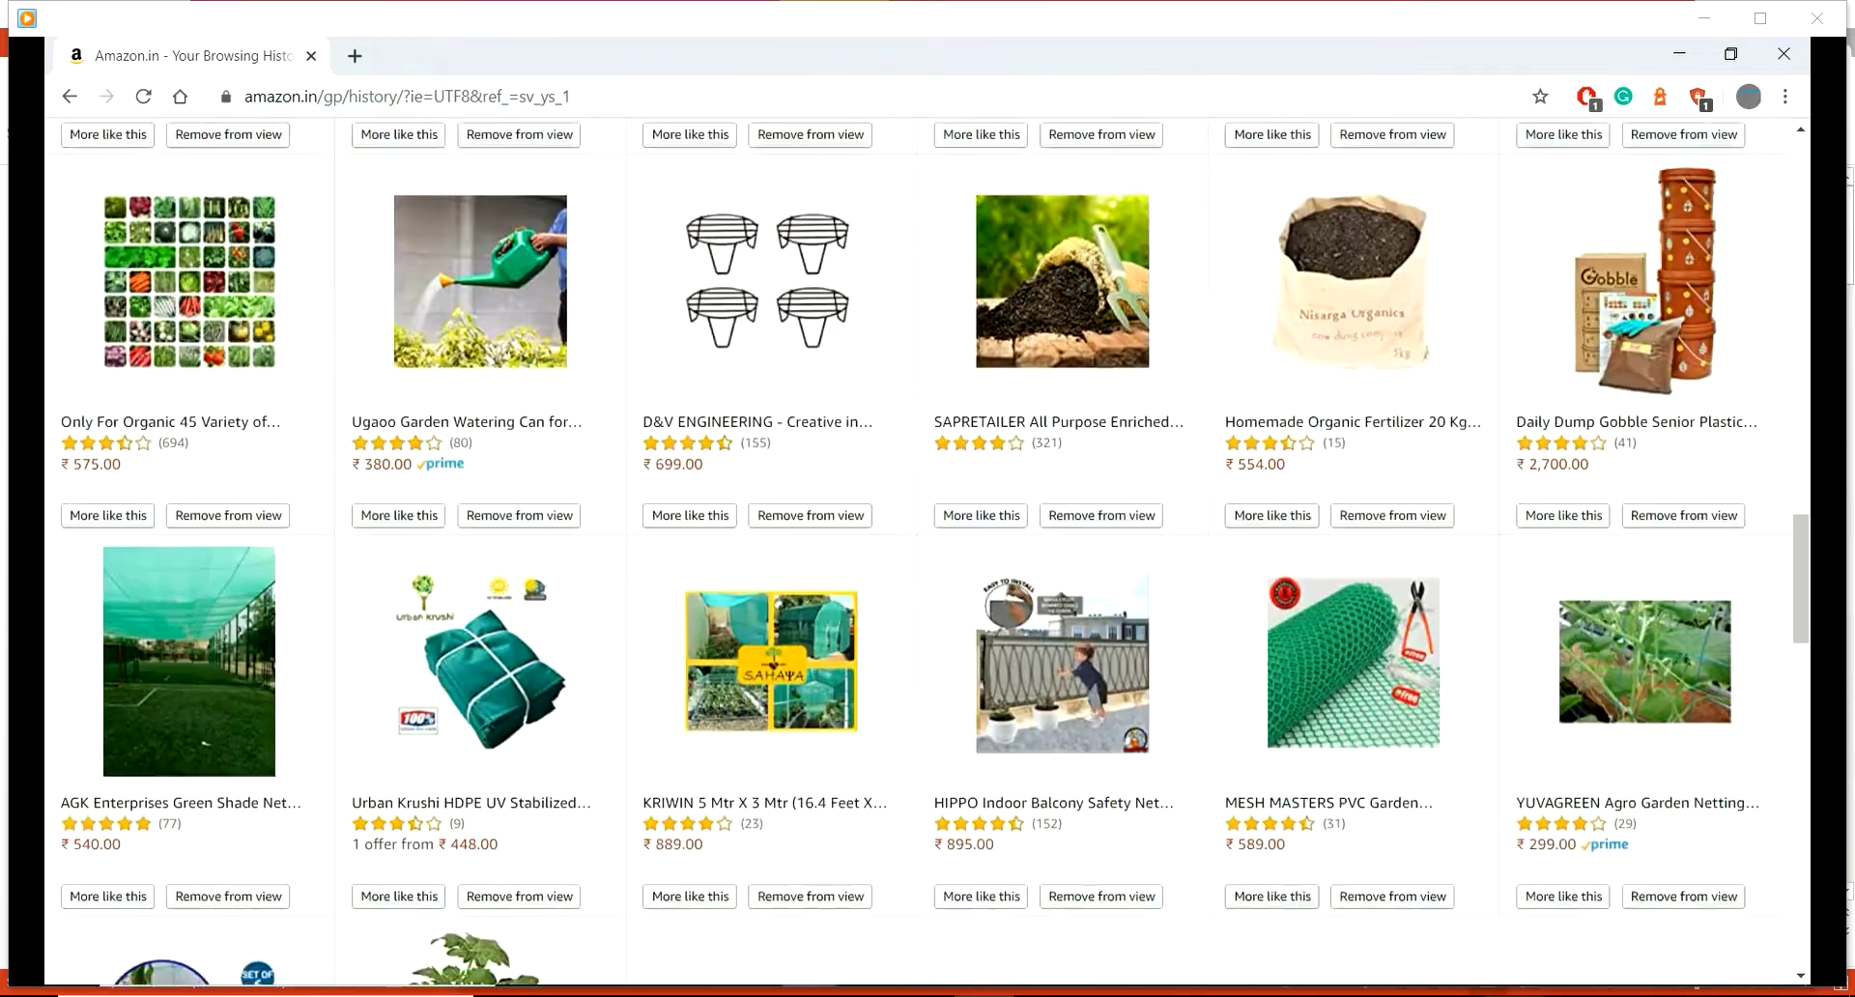
pyautogui.scroll(9, 928, 551)
pyautogui.scroll(8, 928, 551)
pyautogui.scroll(5, 928, 550)
pyautogui.scroll(5, 928, 550)
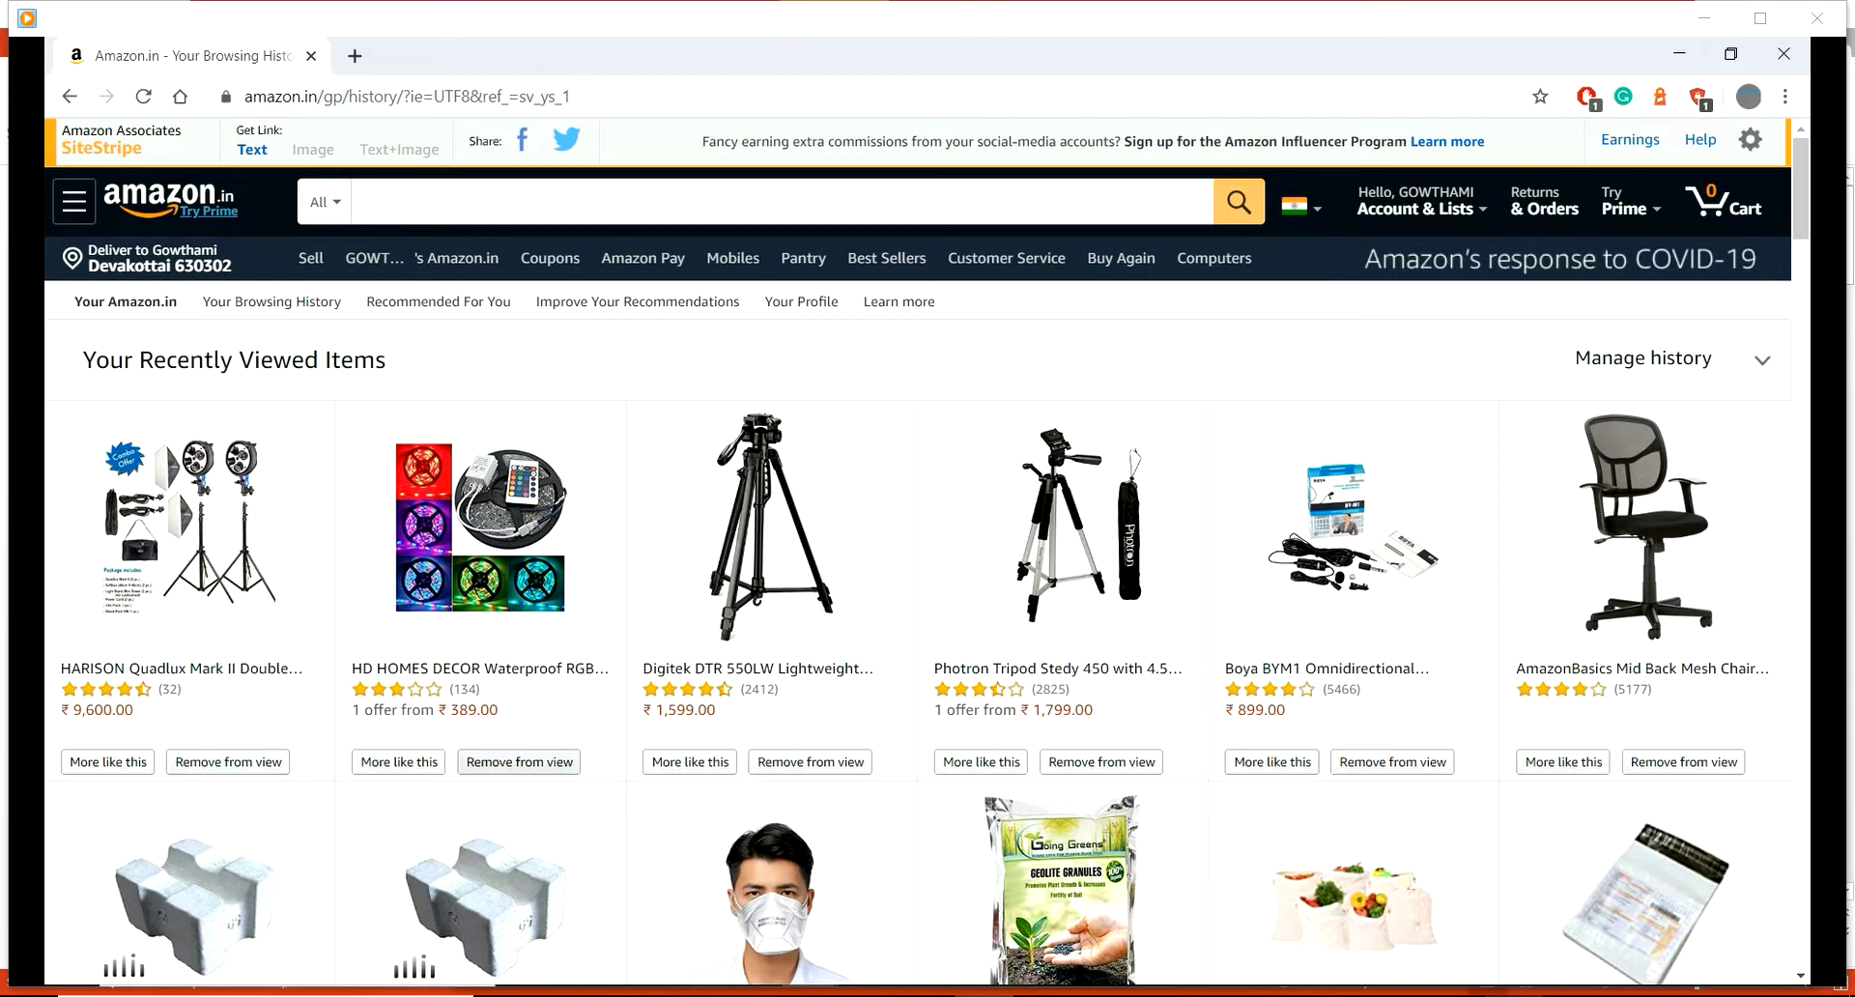
# Remove the HARISON lights and HD HOMES light strip from view, then switch Browsing History off
pyautogui.click(228, 761)
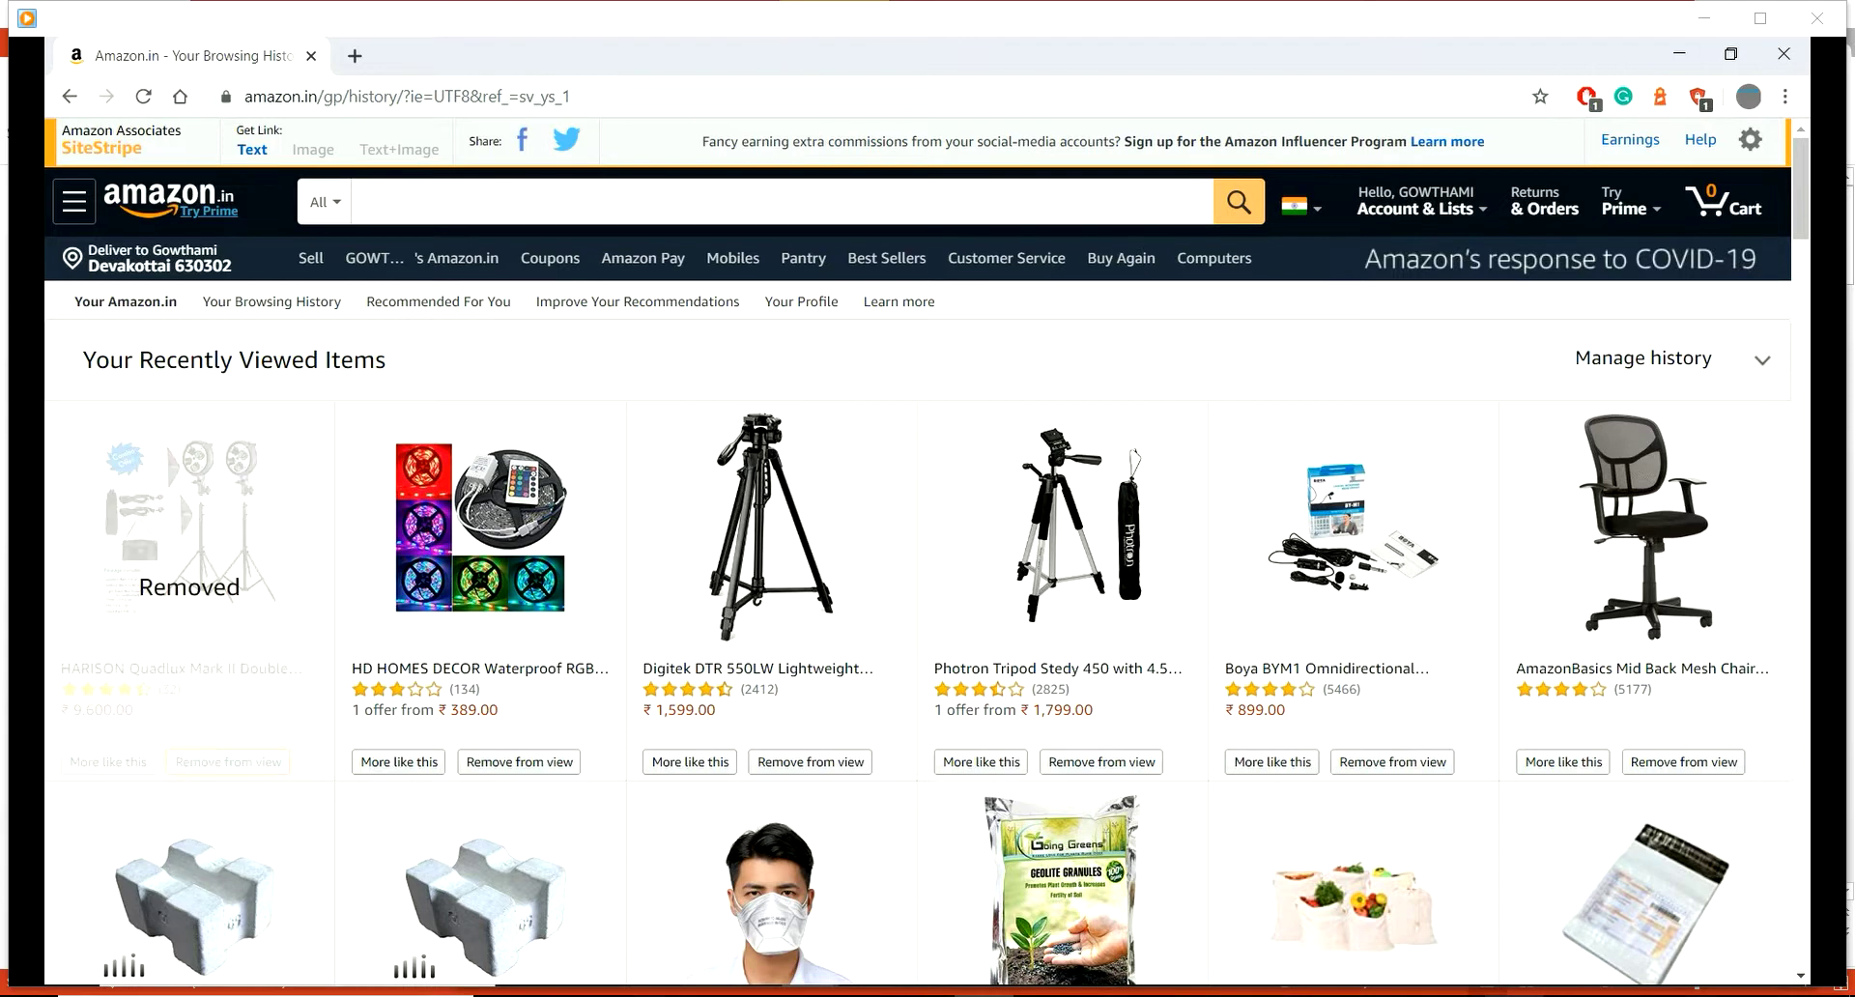
pyautogui.click(519, 761)
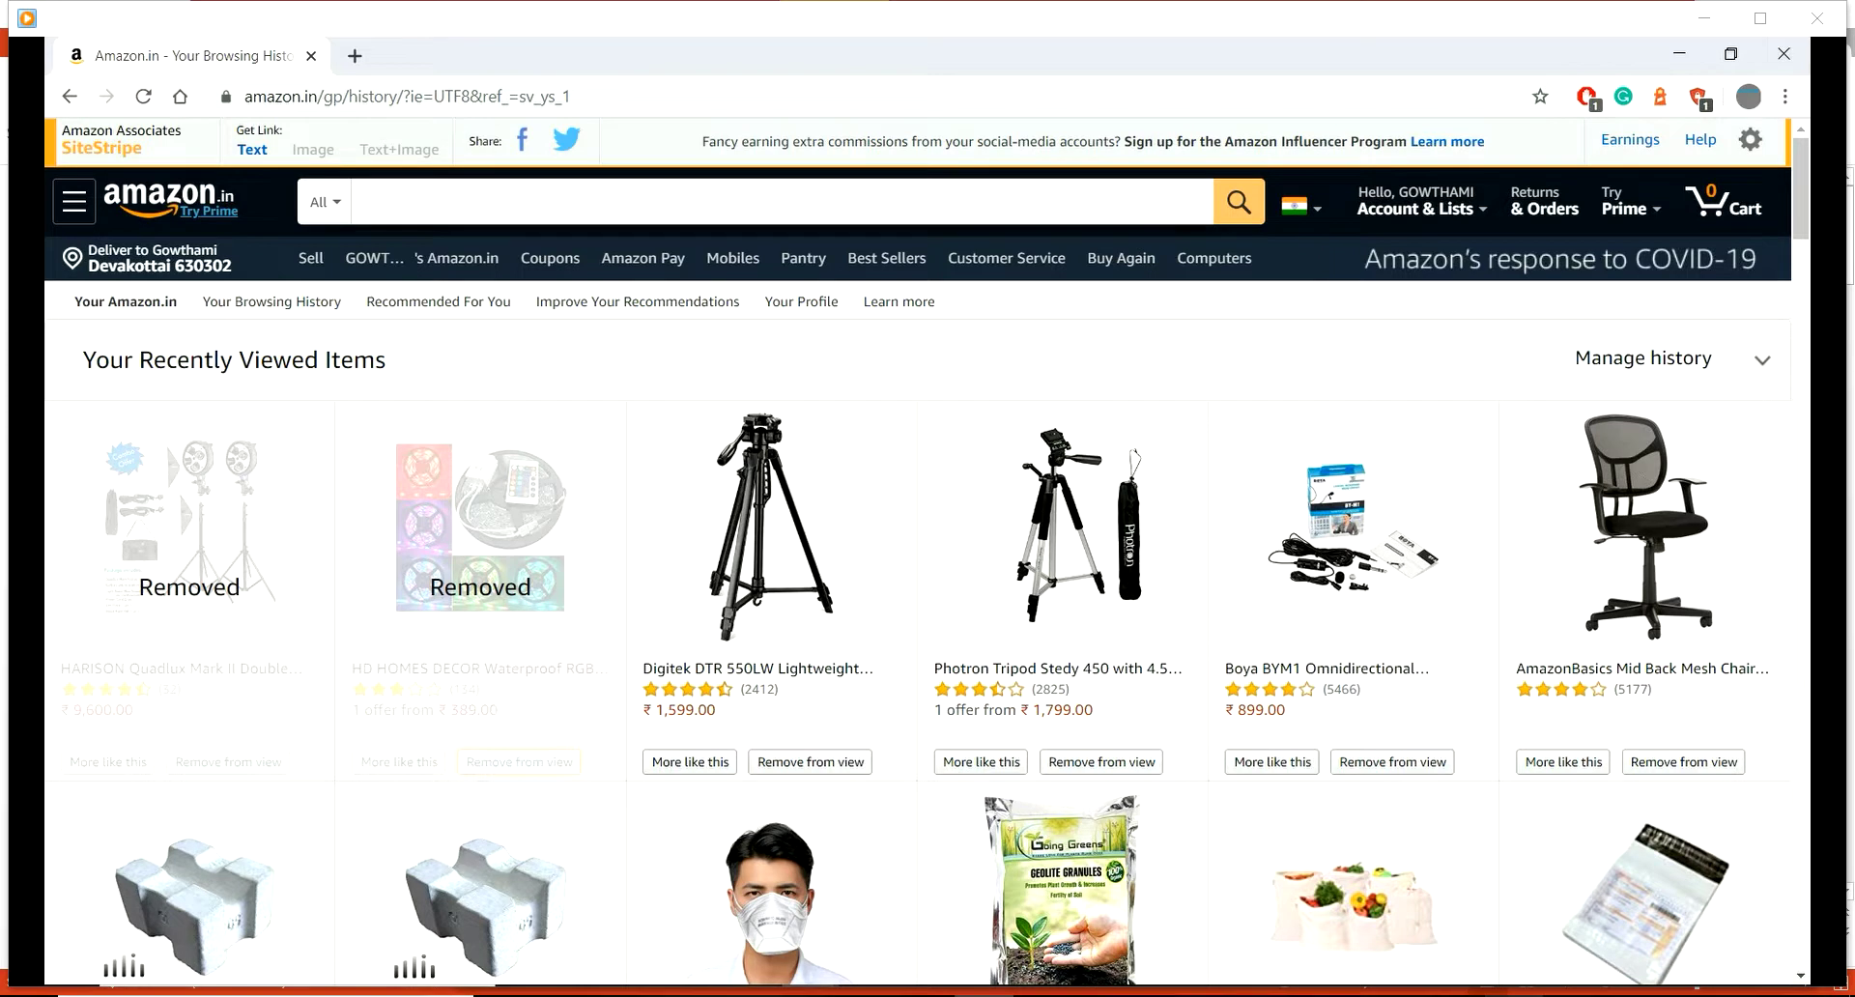
pyautogui.click(1644, 359)
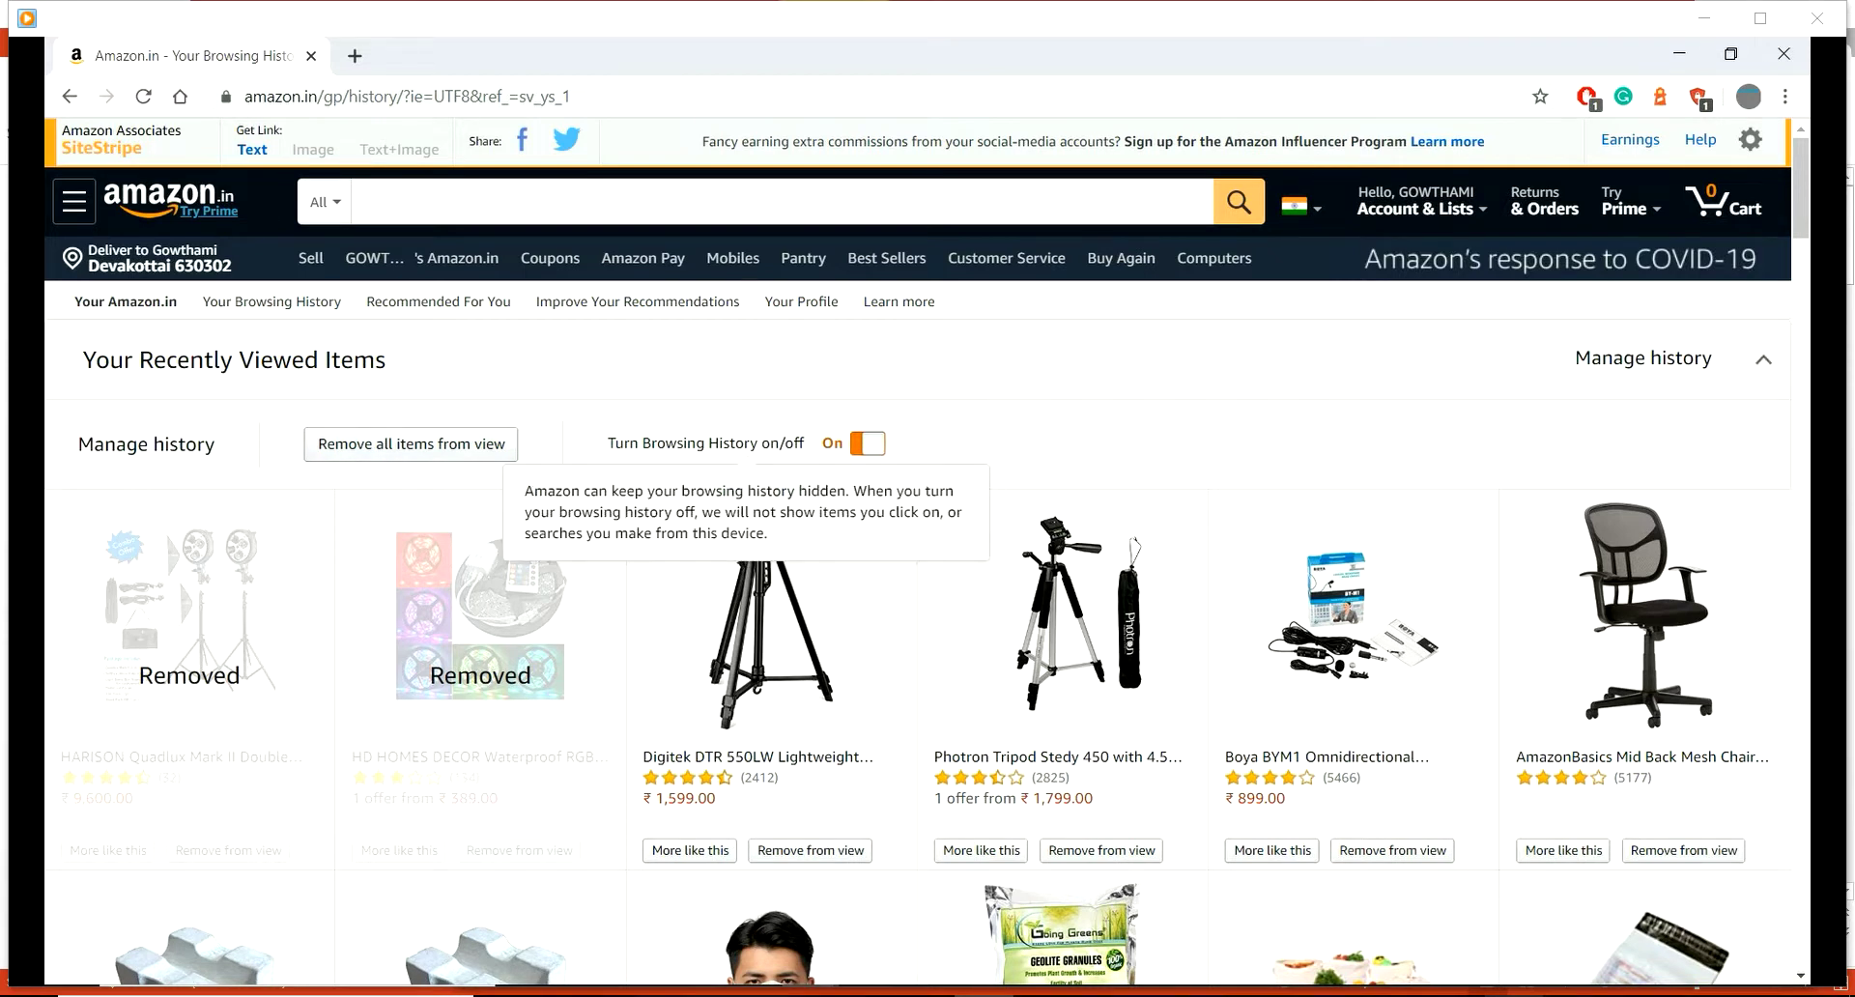
pyautogui.click(868, 443)
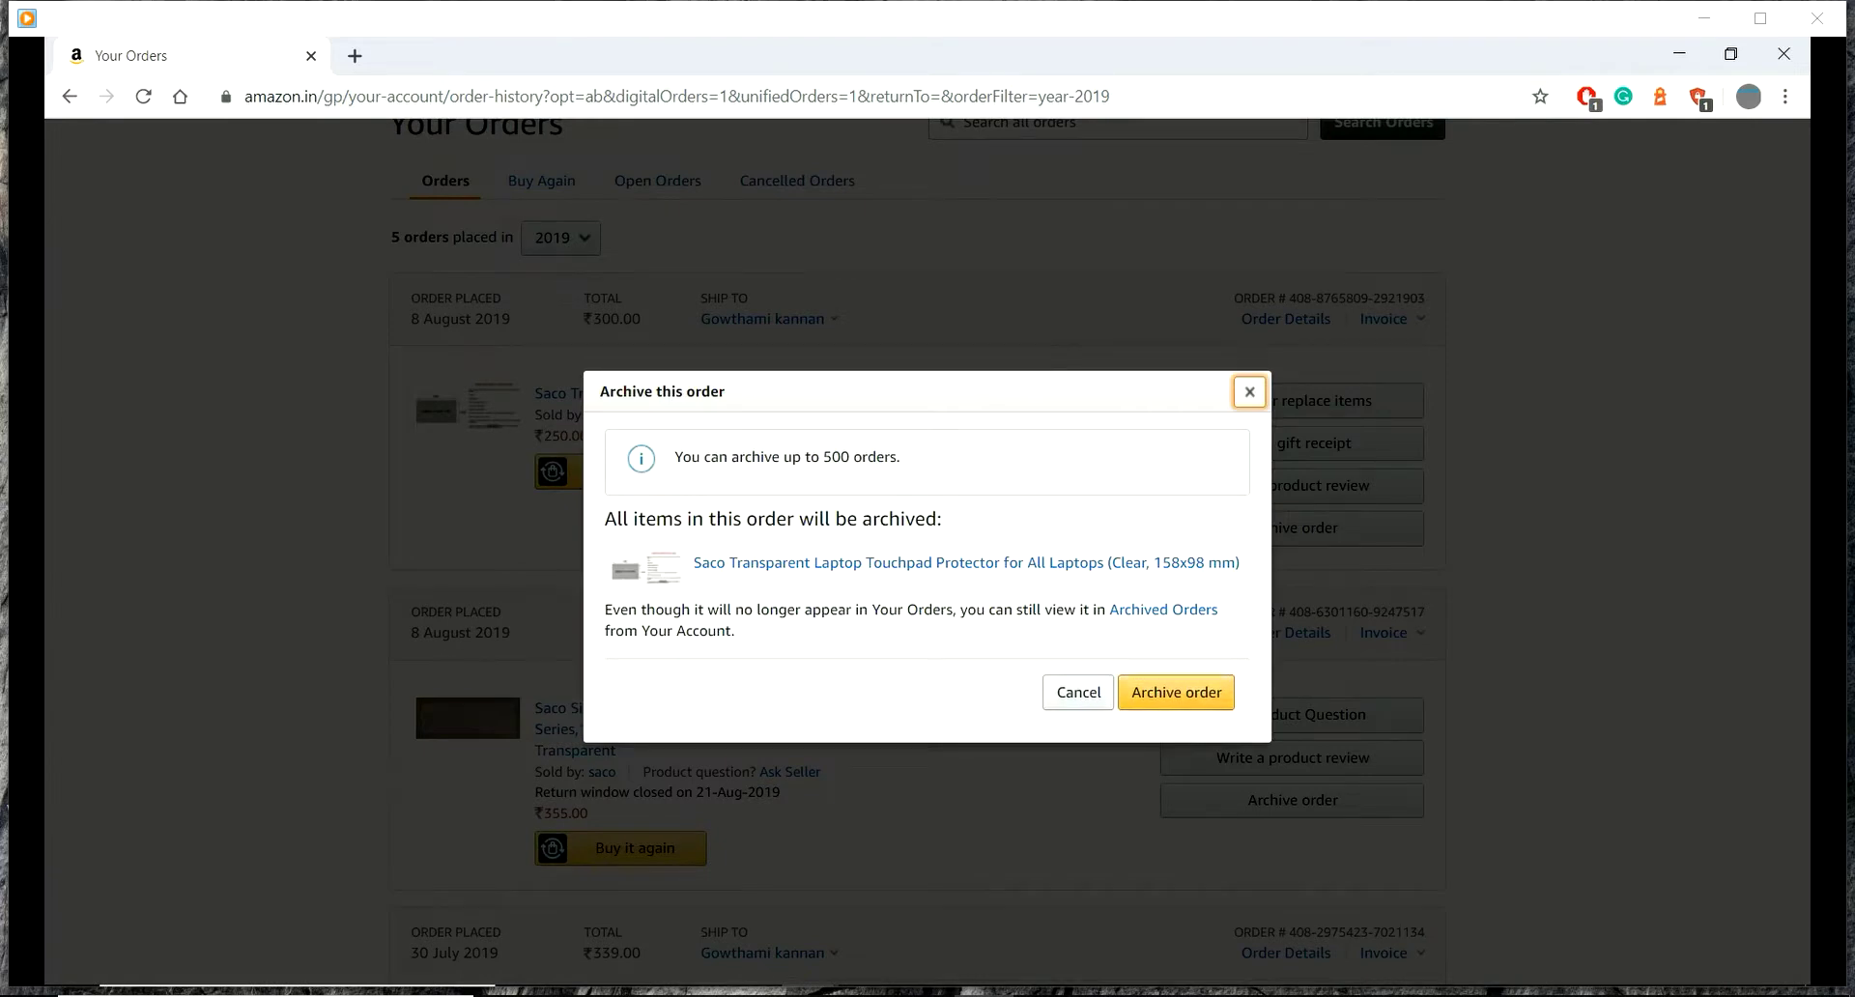
# Confirm archiving the 2019 Saco transparent laptop touchpad protector order
pyautogui.click(1176, 692)
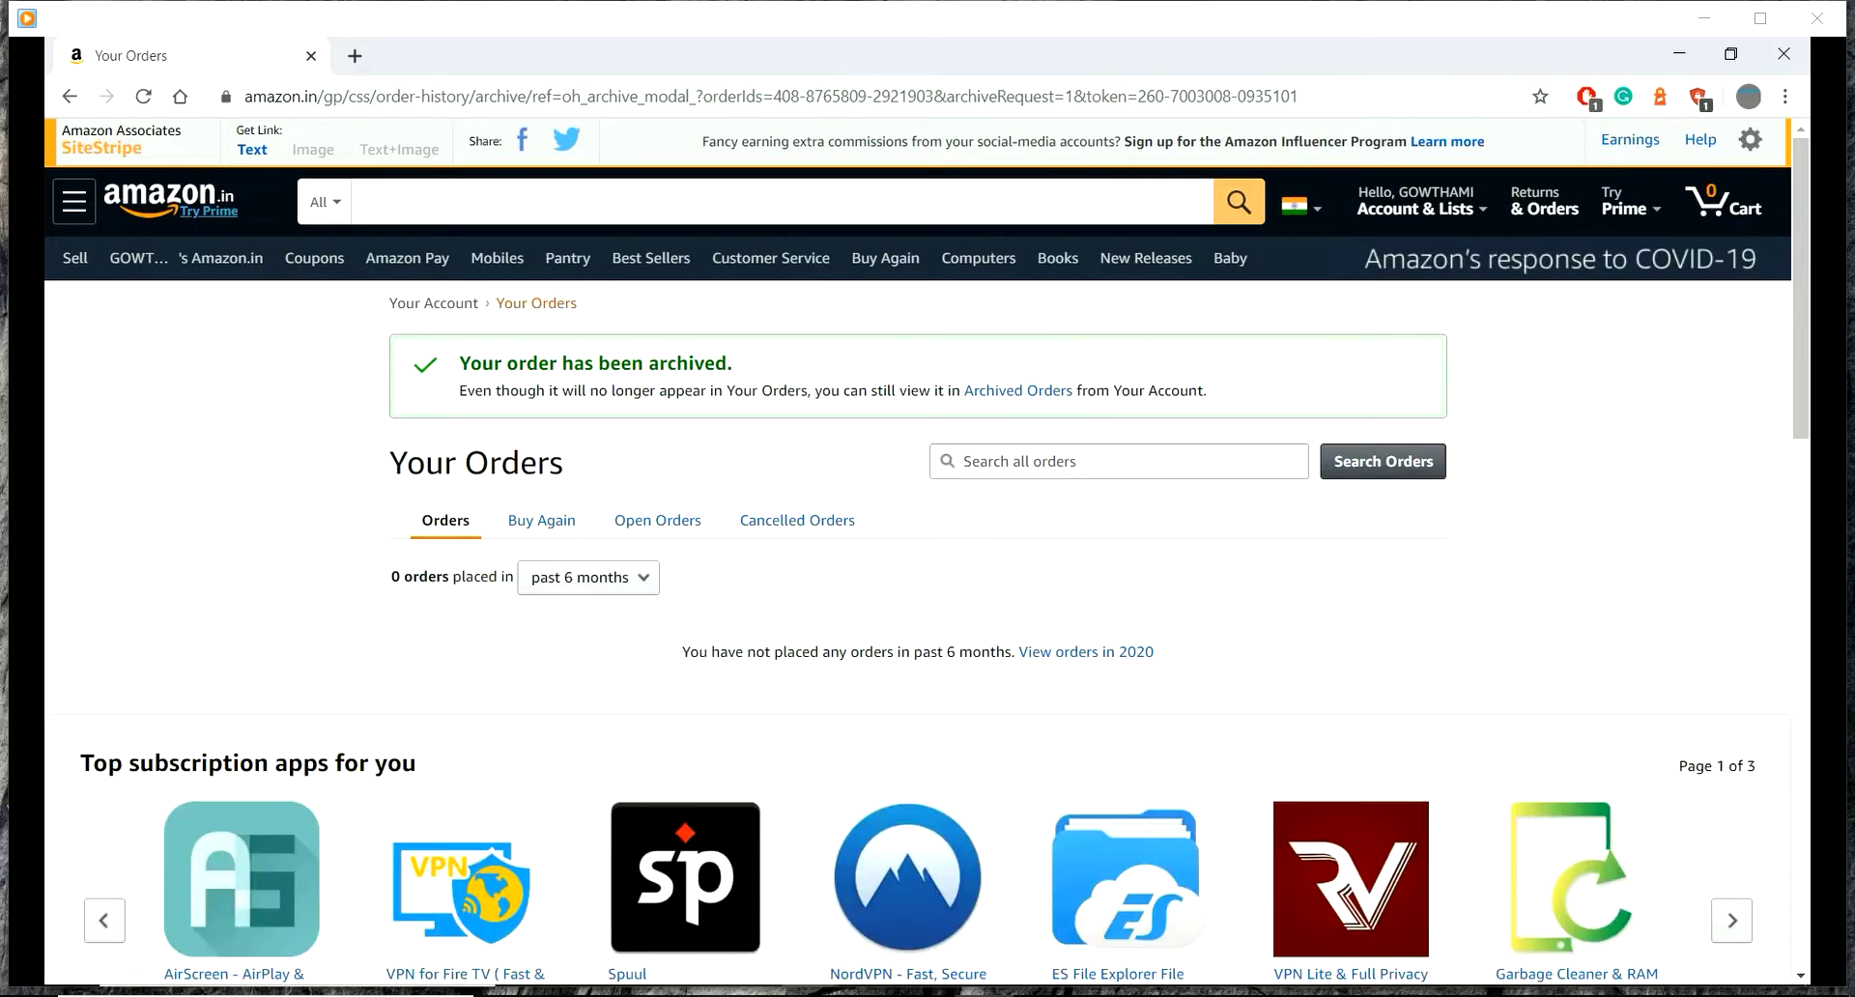
# Archive the 2019 Saco keyboard skin order, then reapply the 2019 filter showing three orders
pyautogui.click(587, 577)
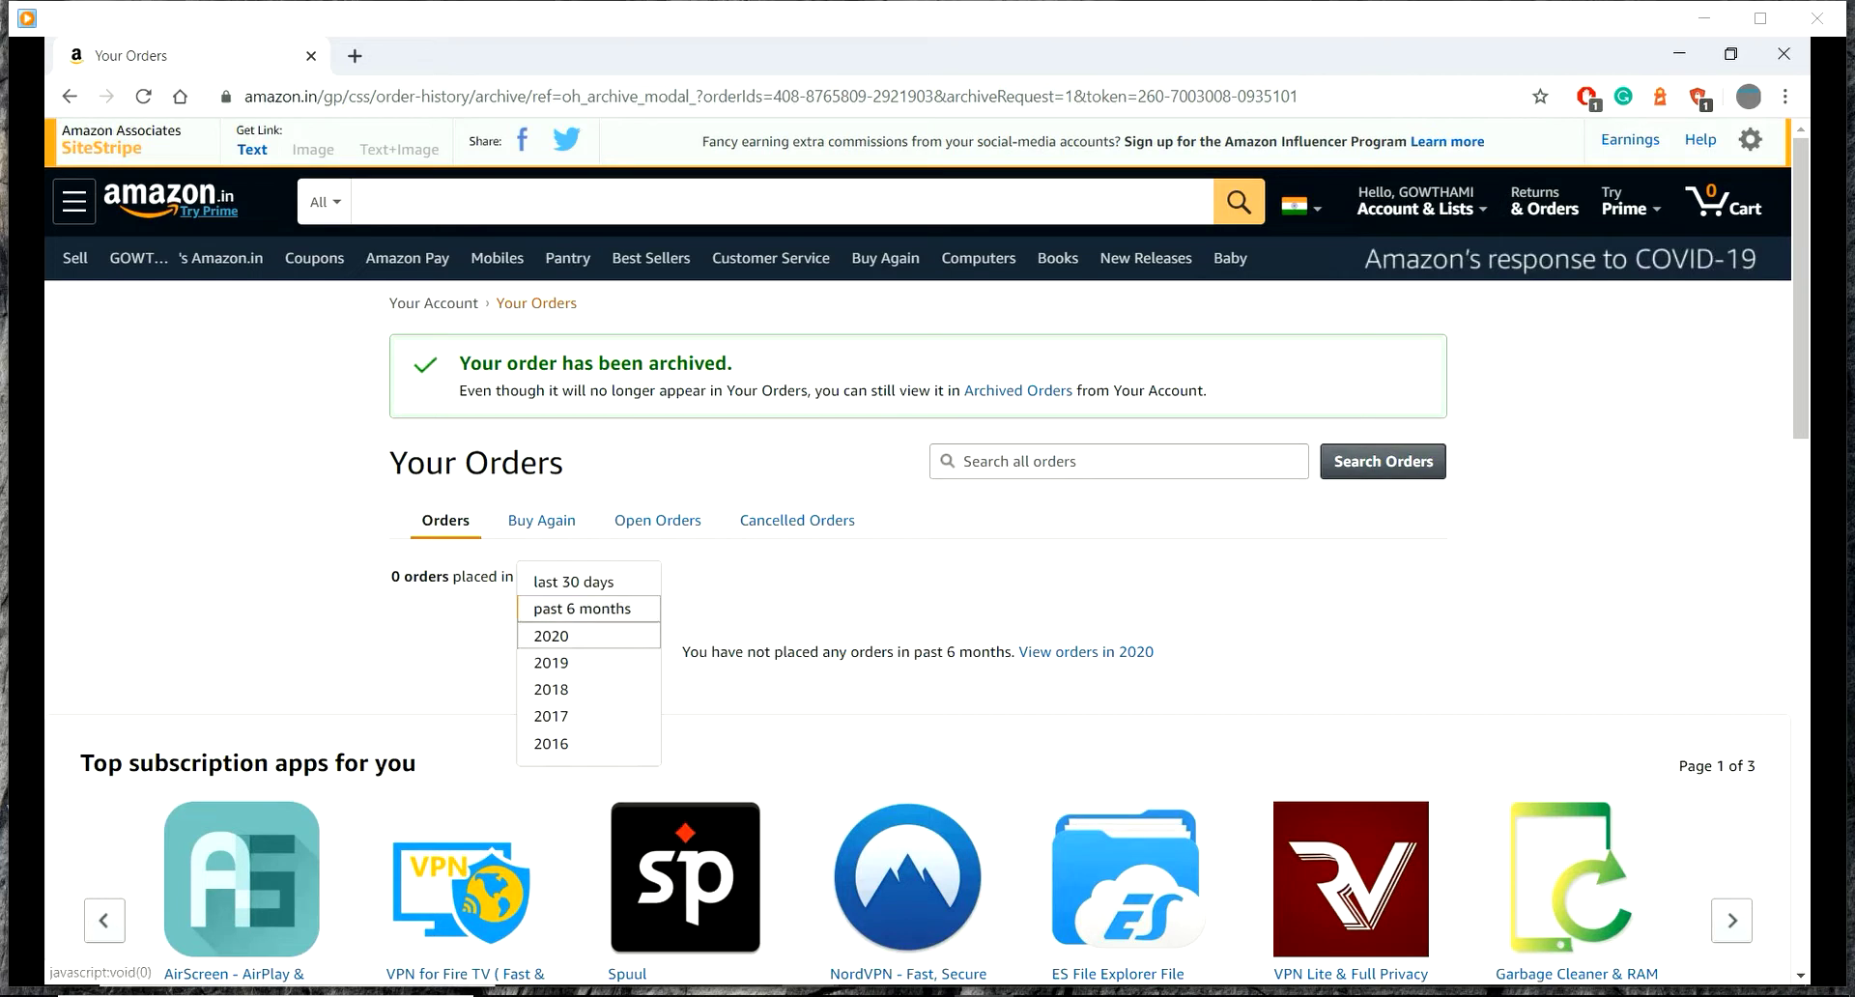
pyautogui.click(561, 663)
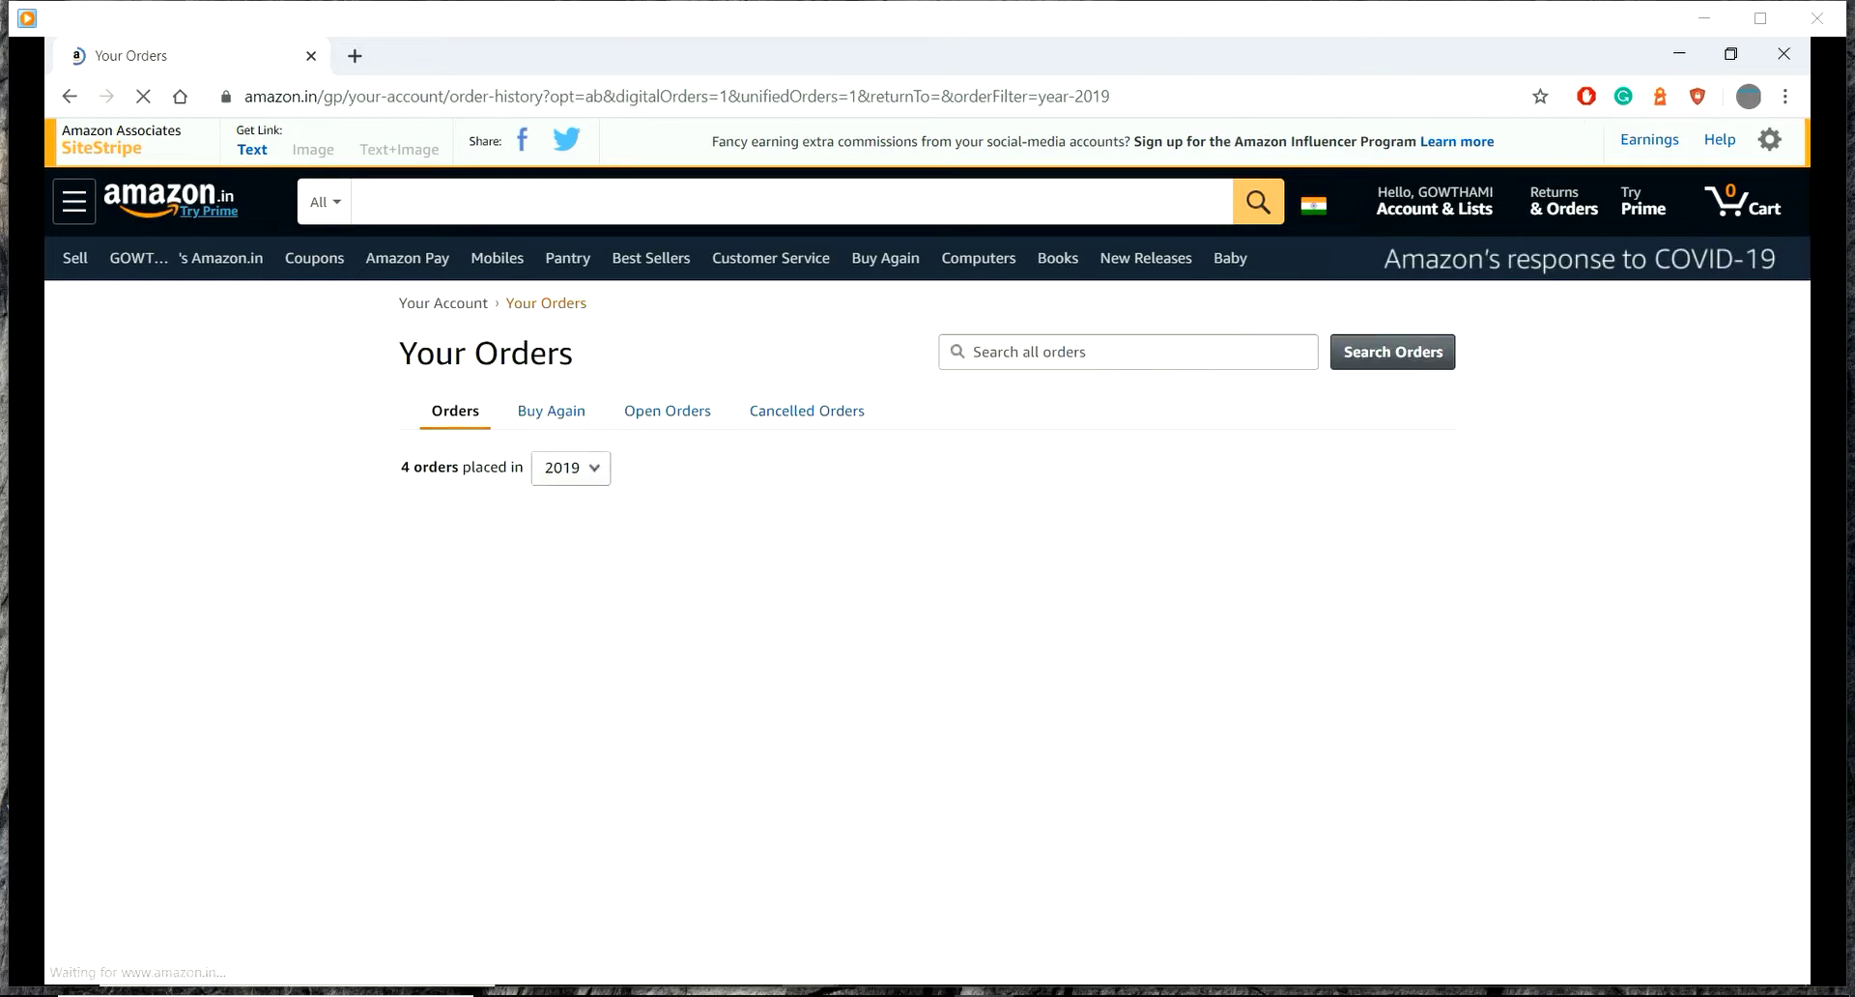
pyautogui.scroll(-3, 822, 638)
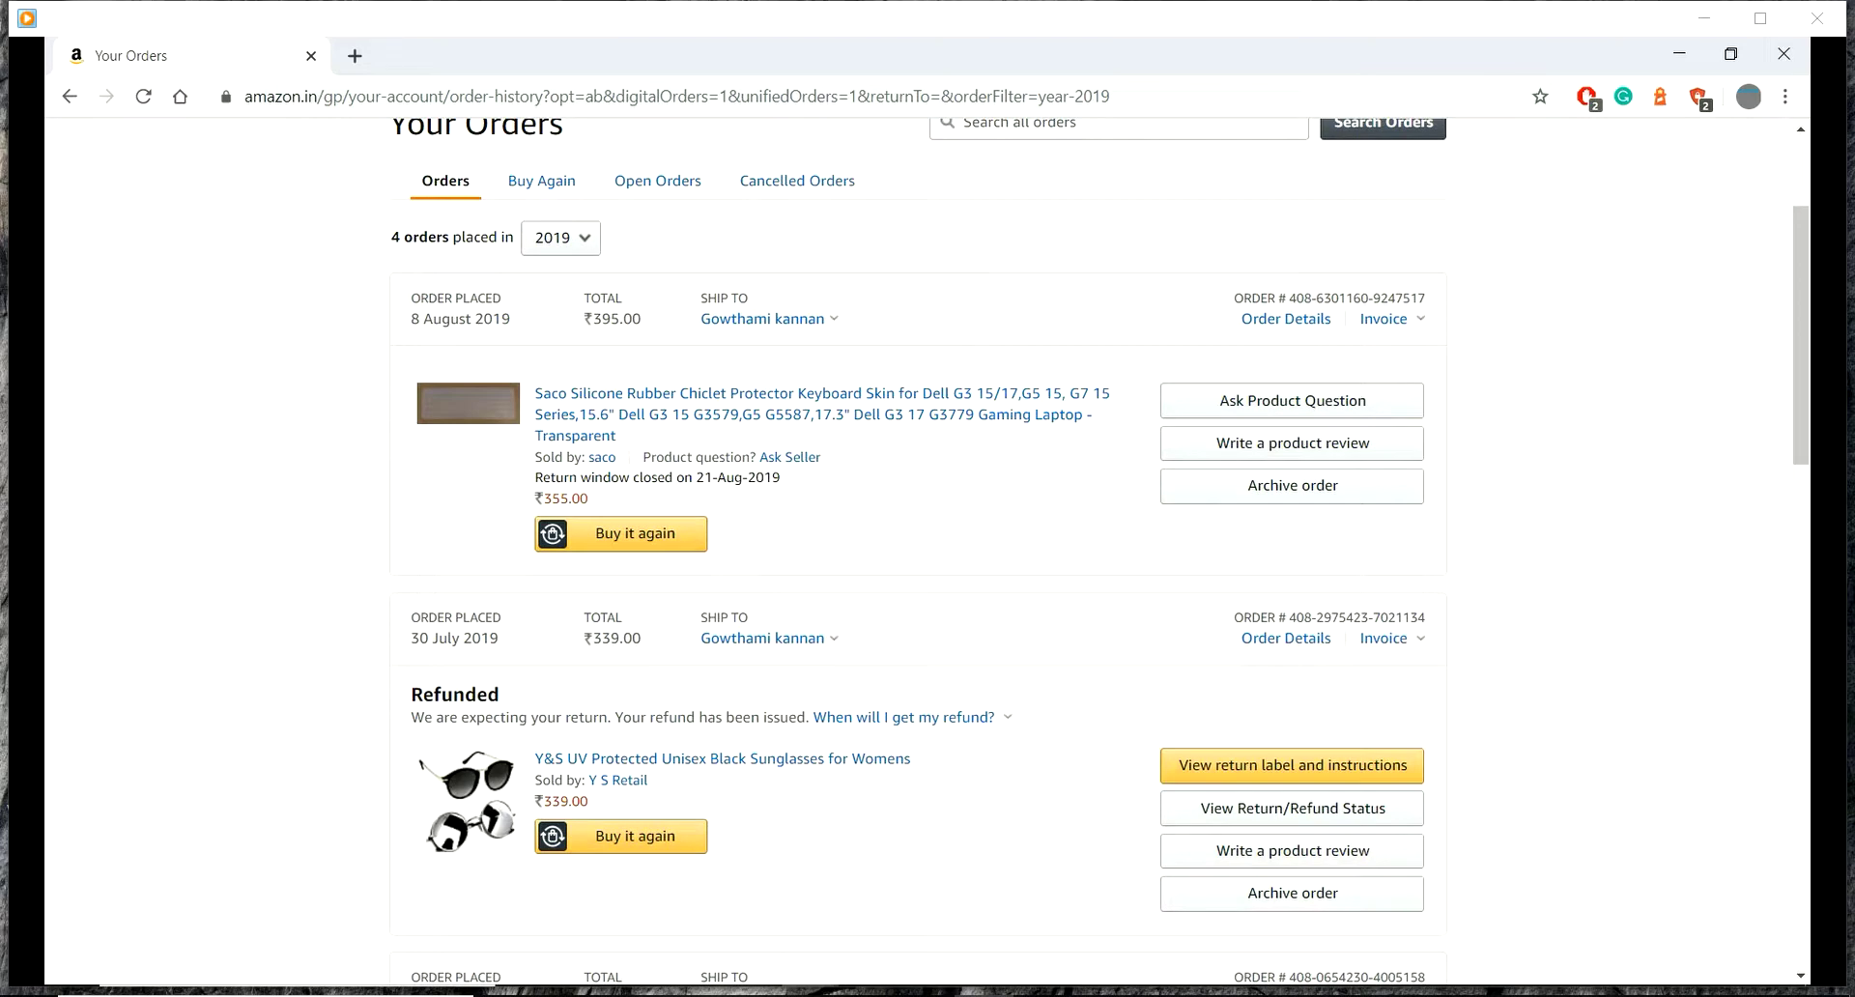
pyautogui.scroll(-1, 914, 551)
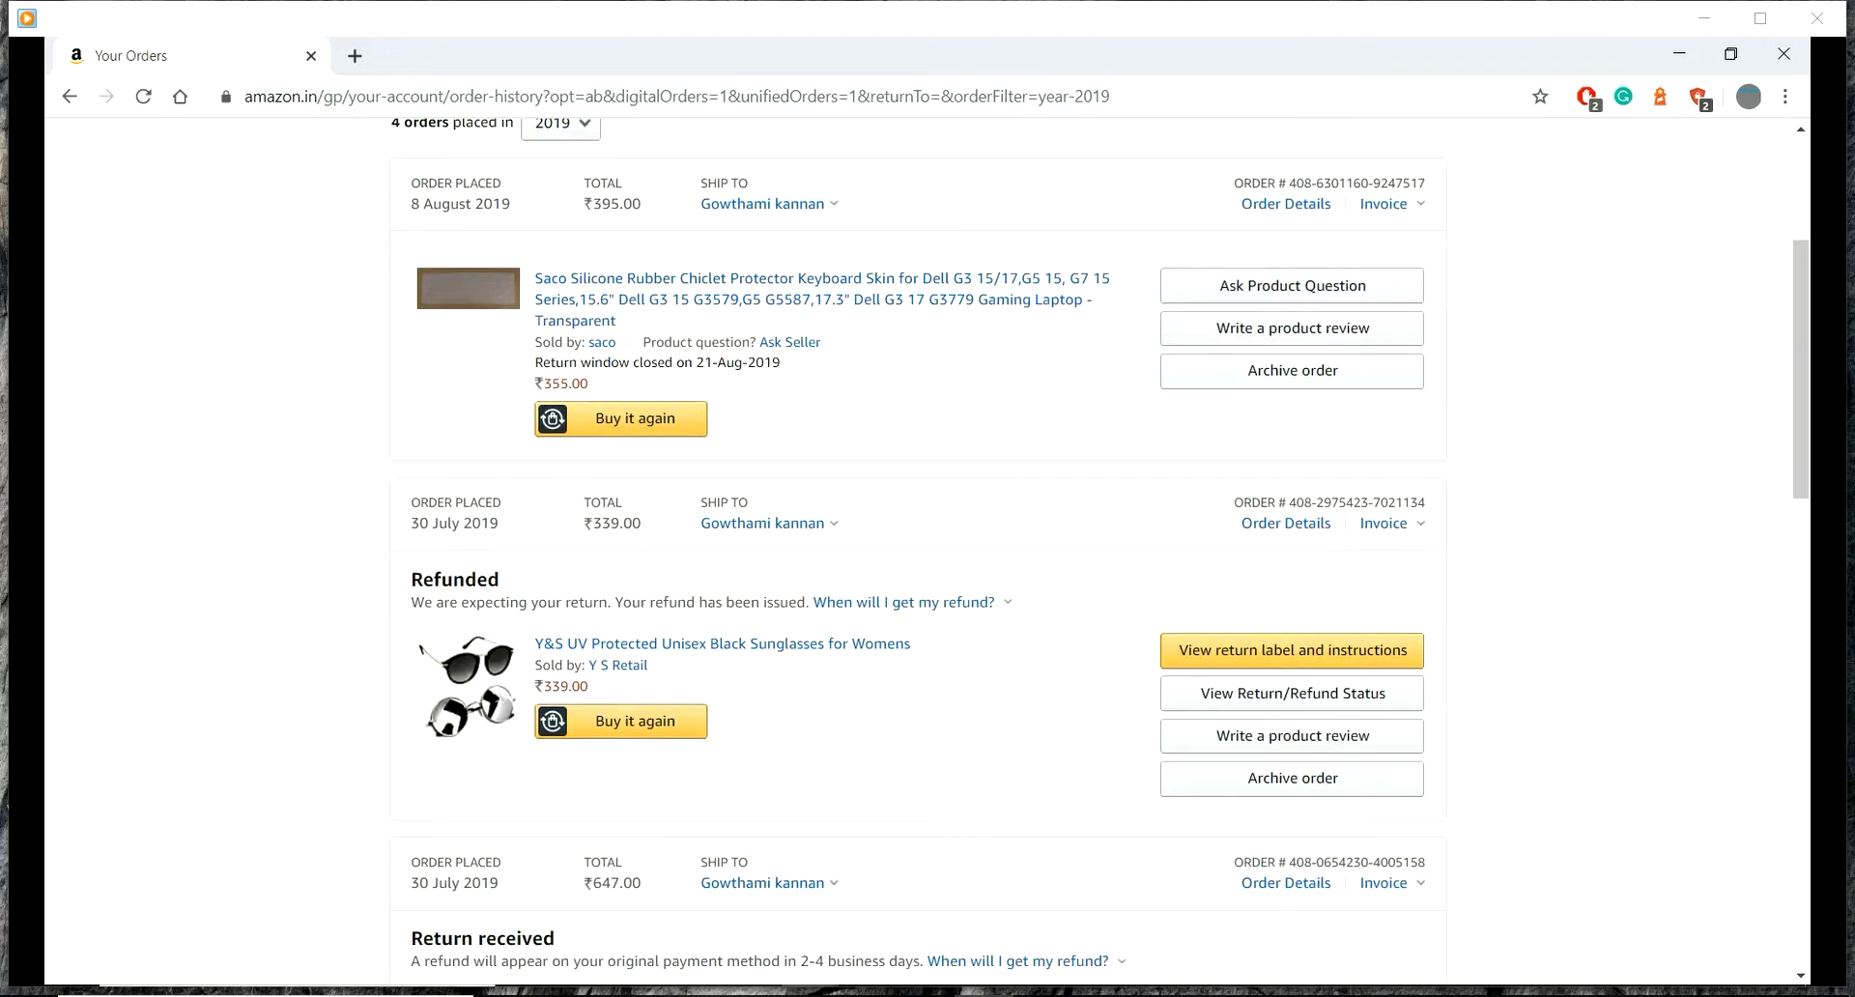
pyautogui.press('Tab')
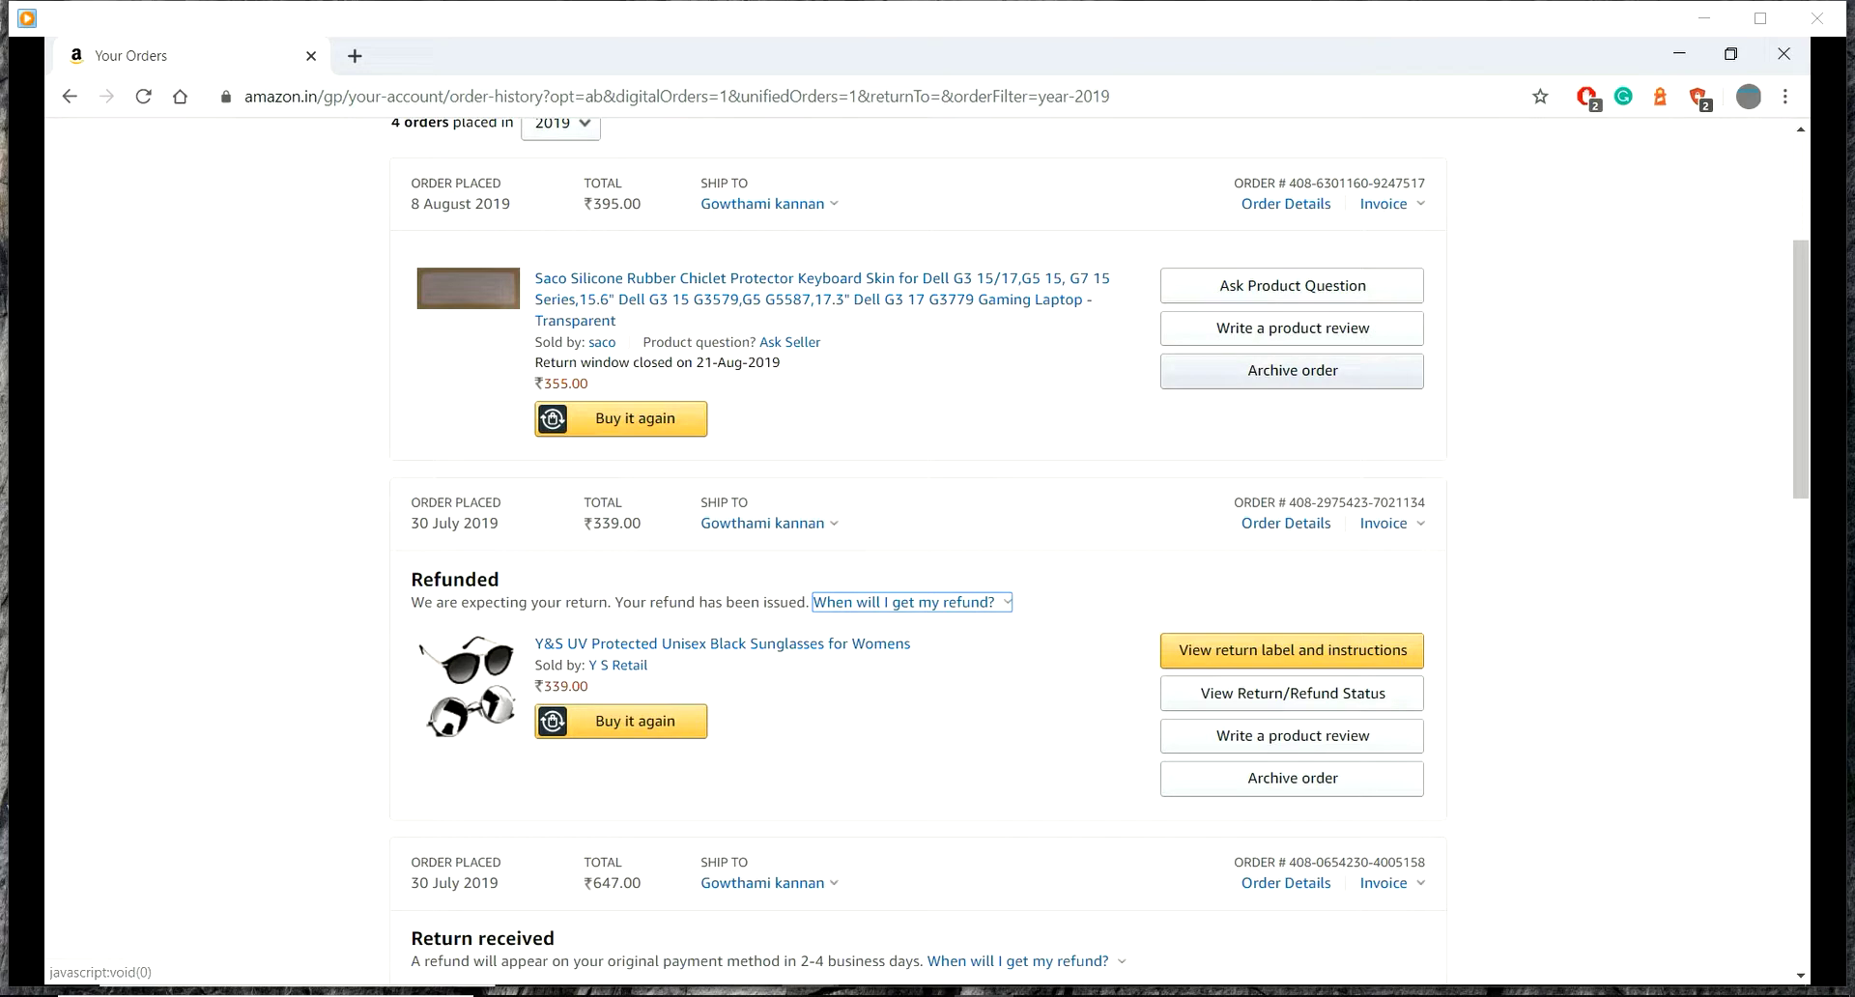
pyautogui.click(1293, 370)
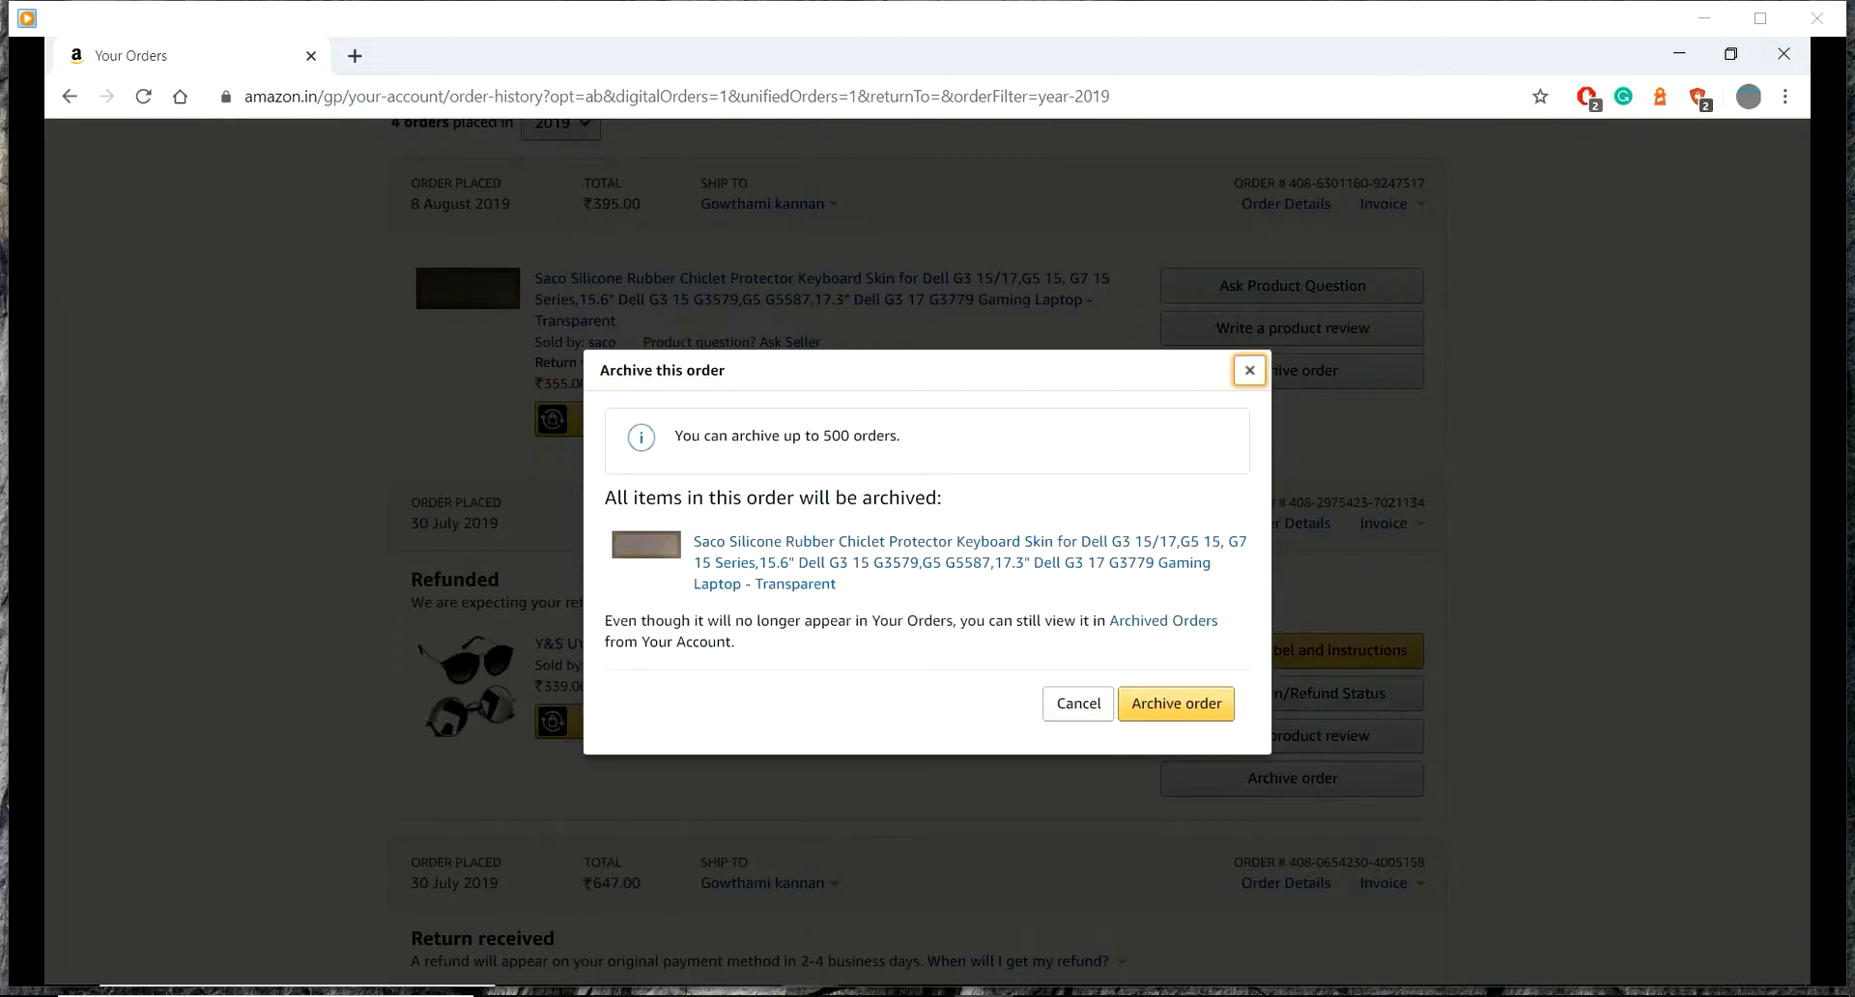
pyautogui.click(1176, 704)
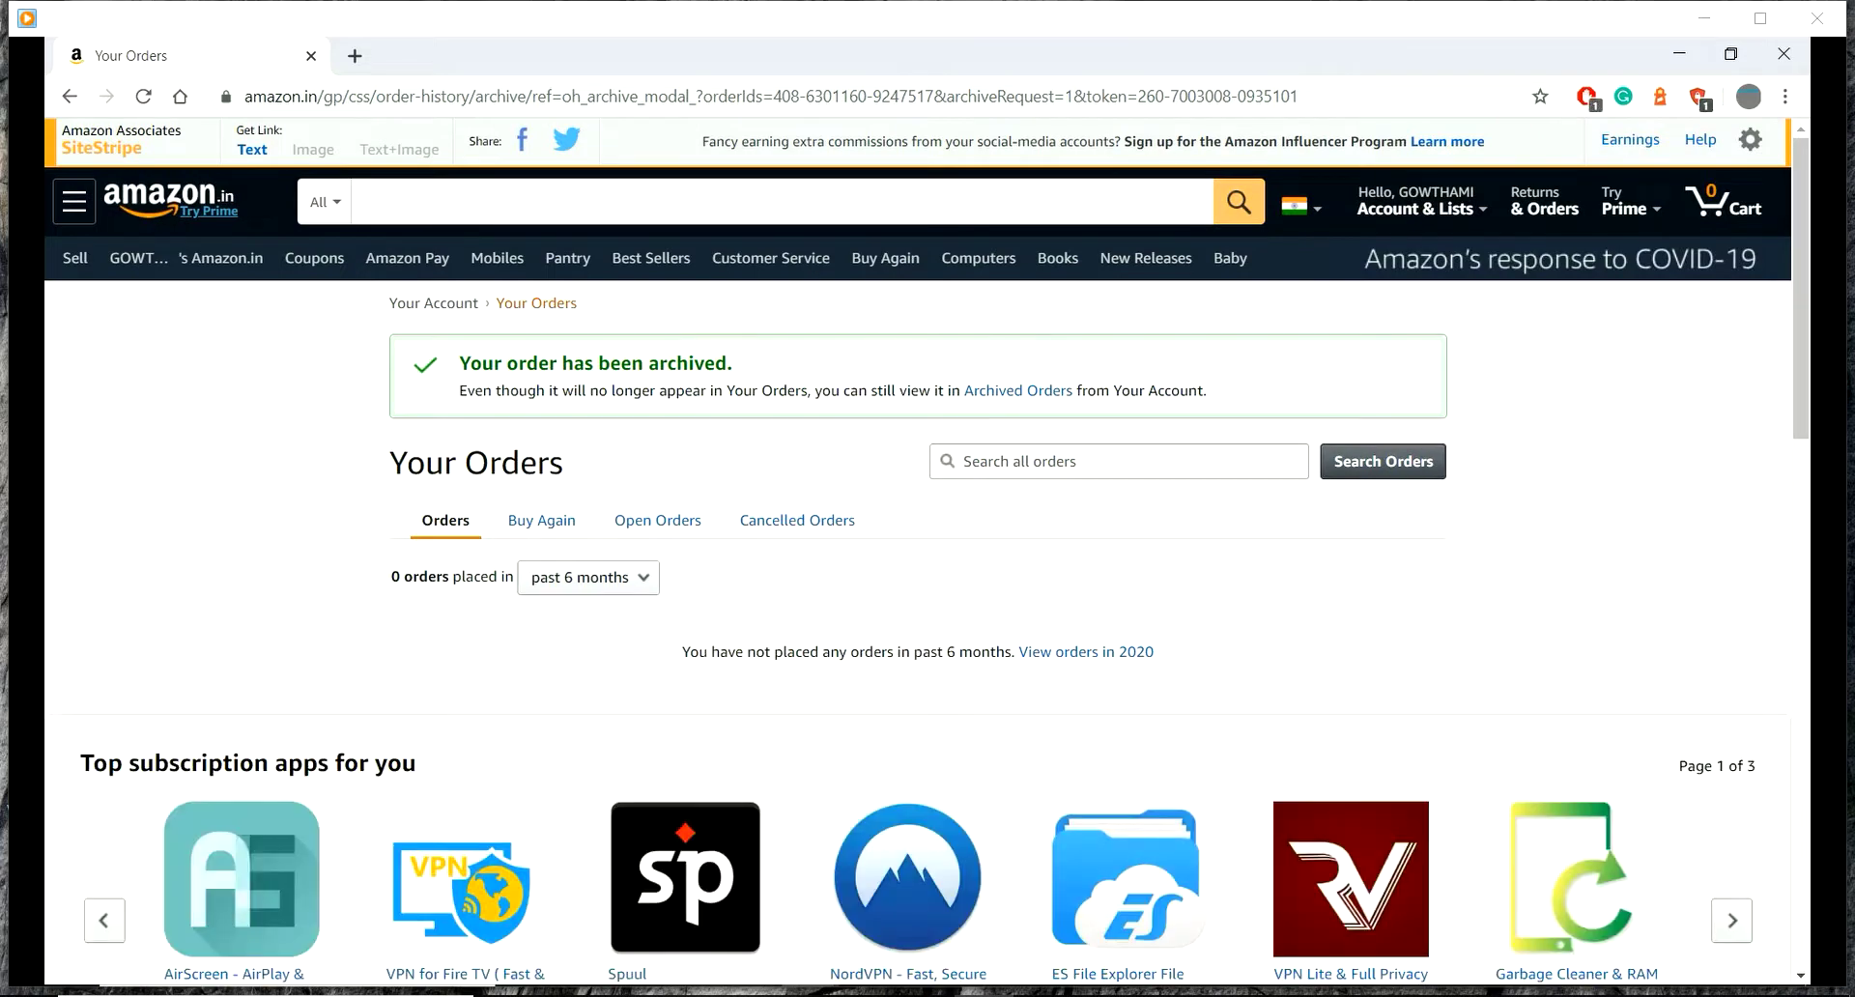
pyautogui.click(589, 577)
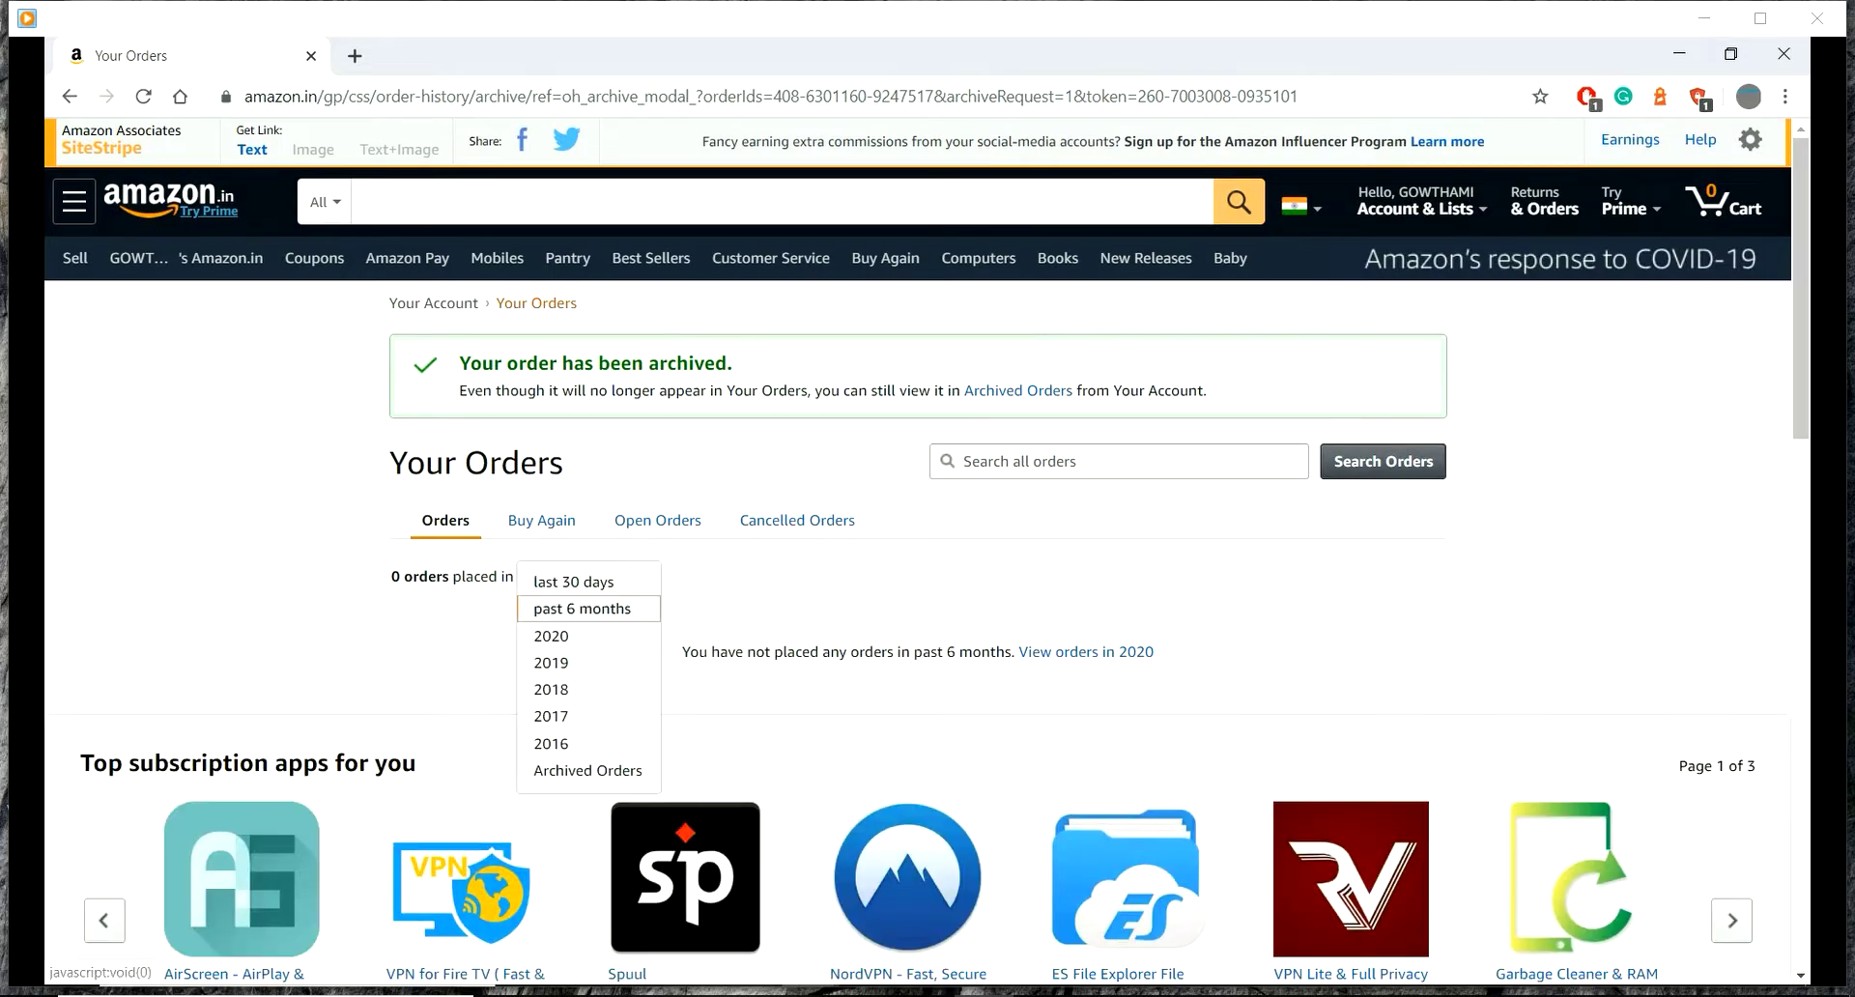
pyautogui.click(551, 662)
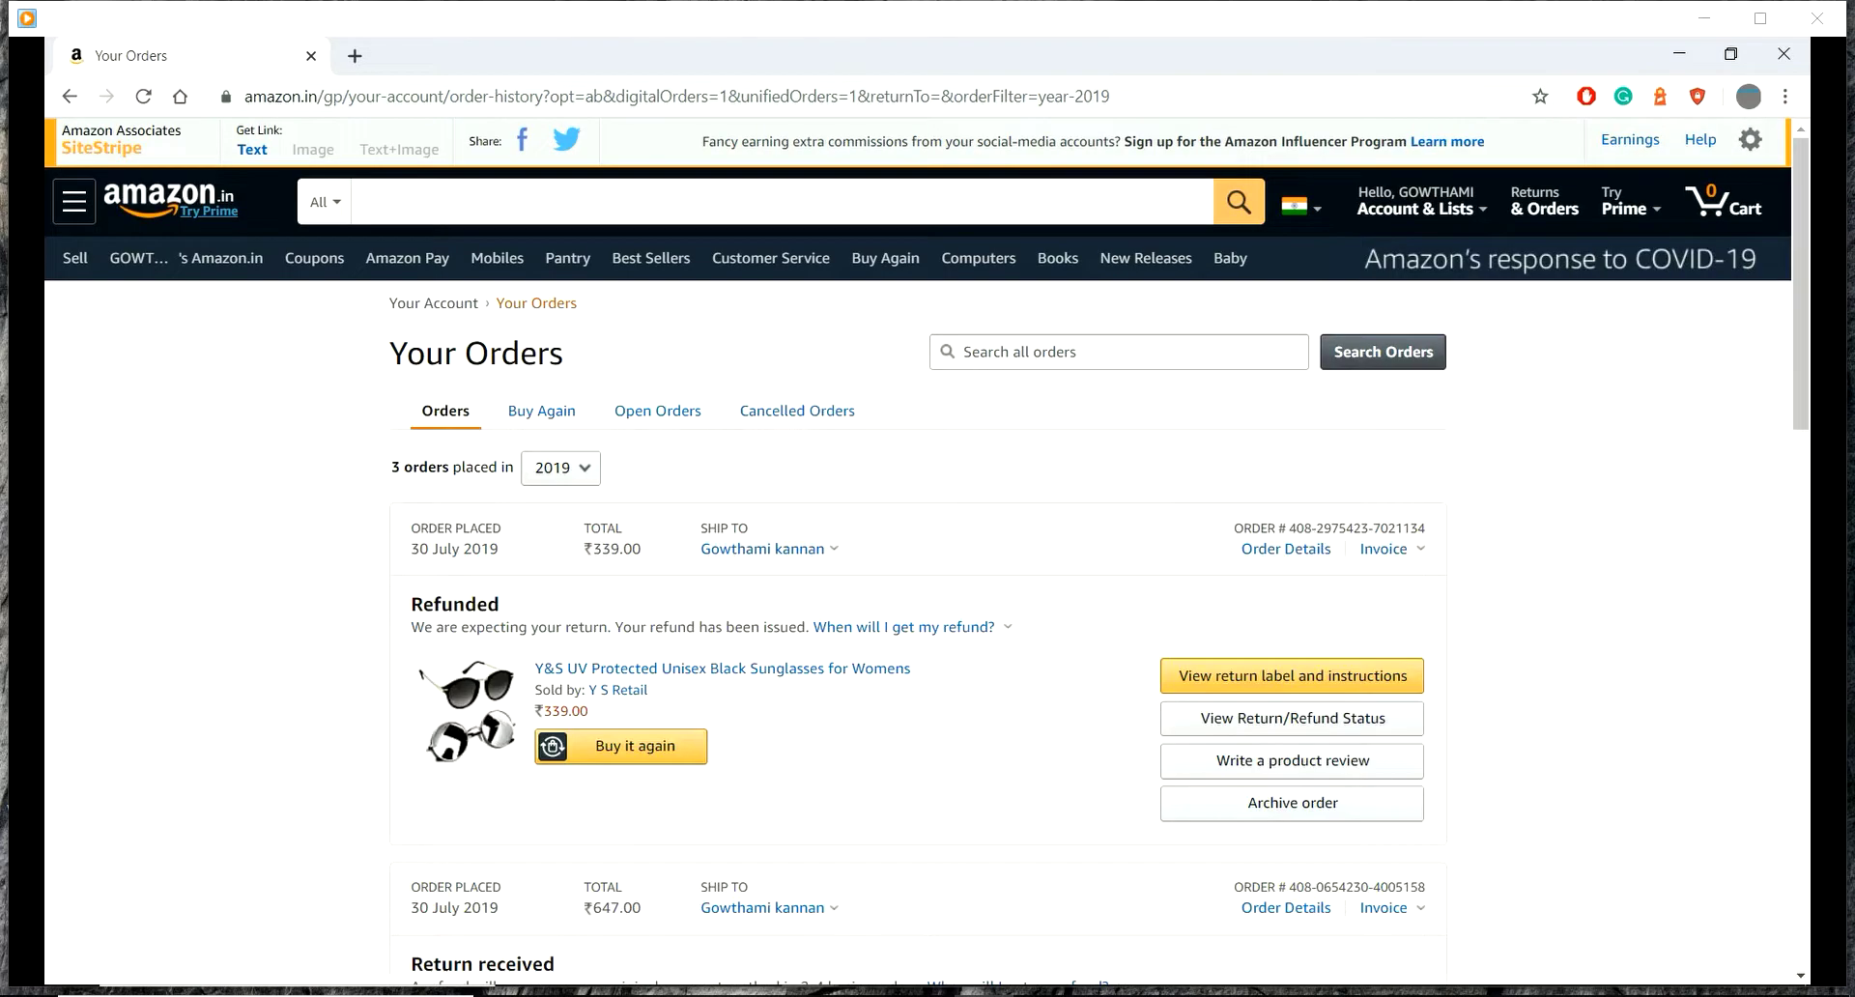
pyautogui.scroll(-6, 928, 556)
pyautogui.scroll(1, 927, 555)
pyautogui.scroll(-1, 928, 556)
pyautogui.scroll(3, 927, 556)
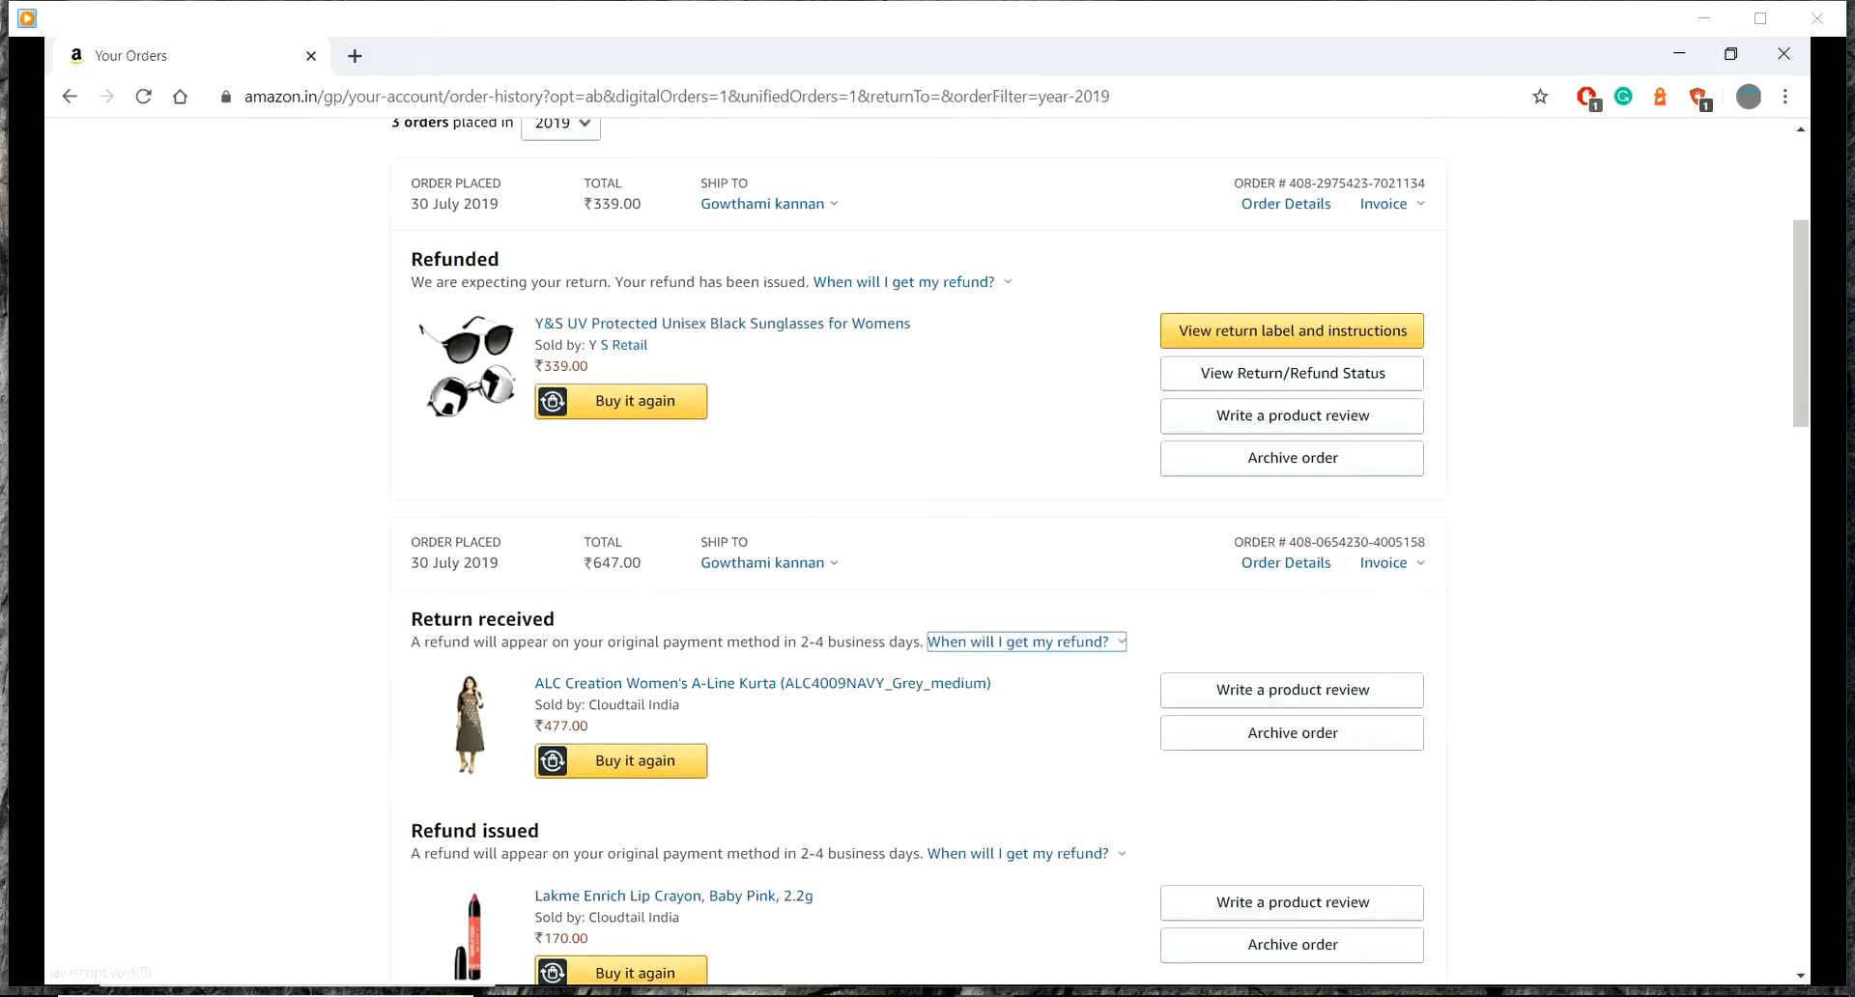
pyautogui.scroll(3, 927, 556)
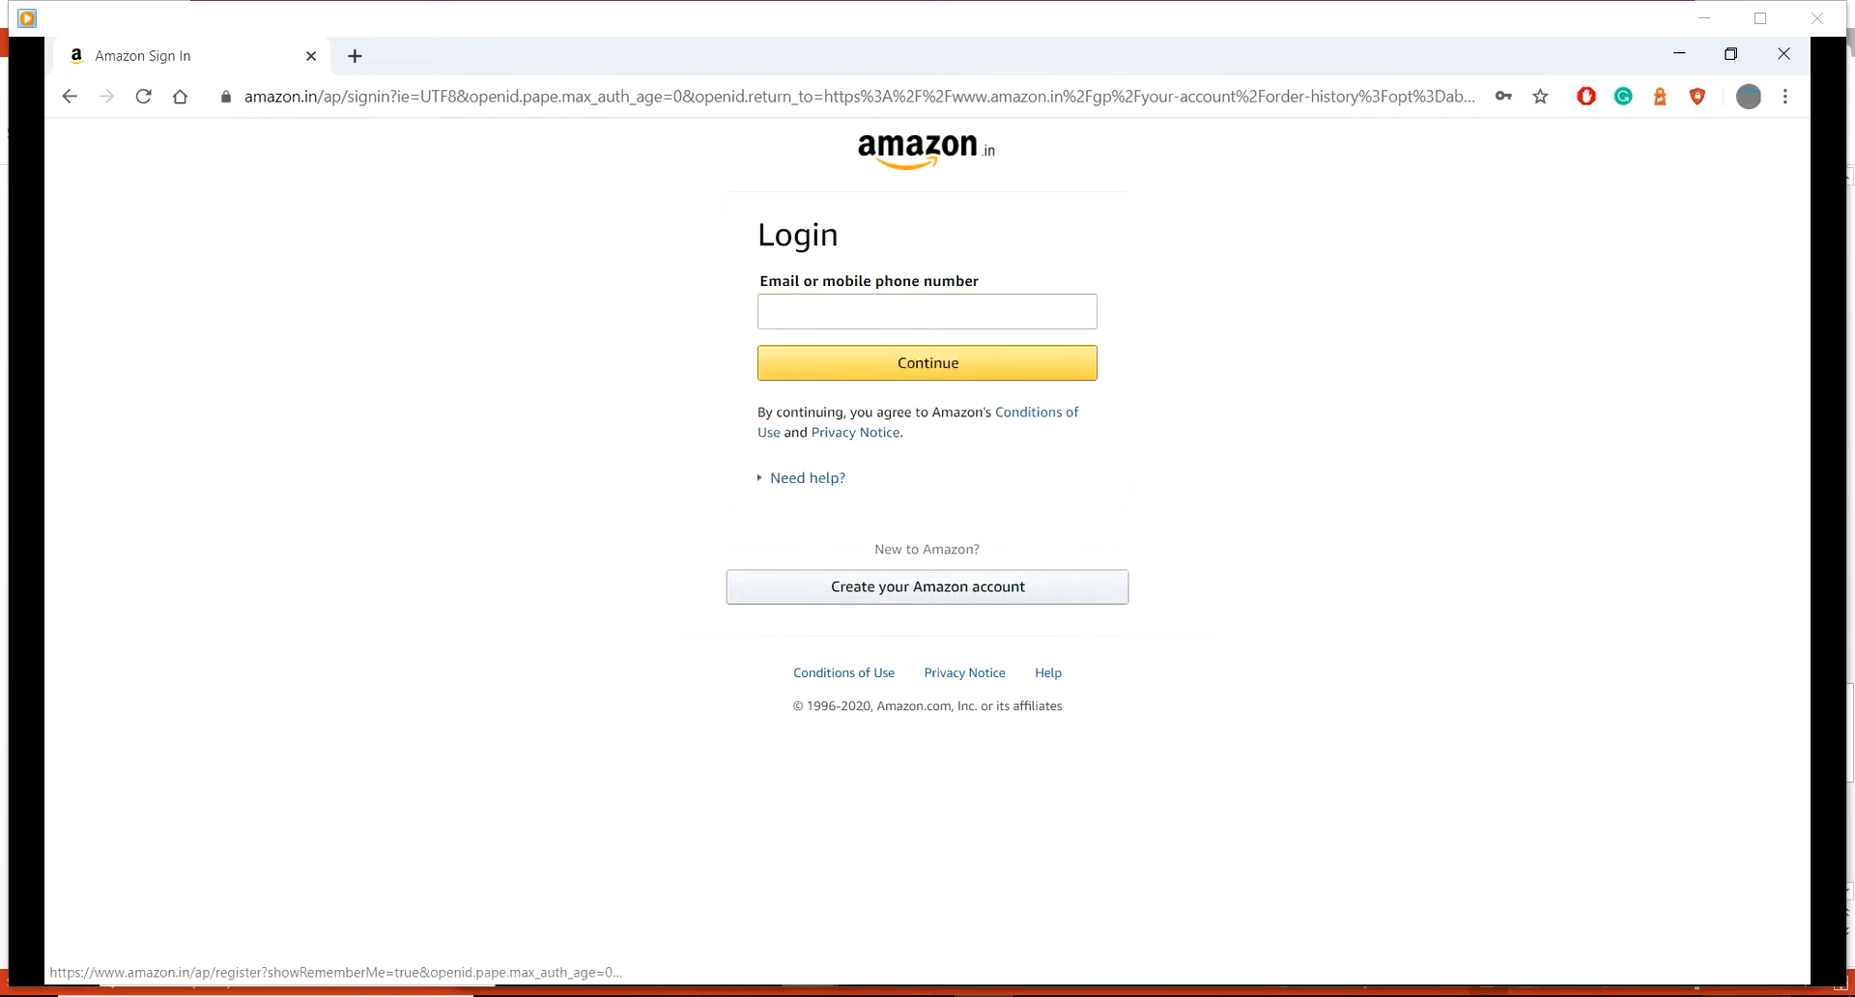
# Choose 'Create your Amazon account' on the Login page
pyautogui.click(928, 586)
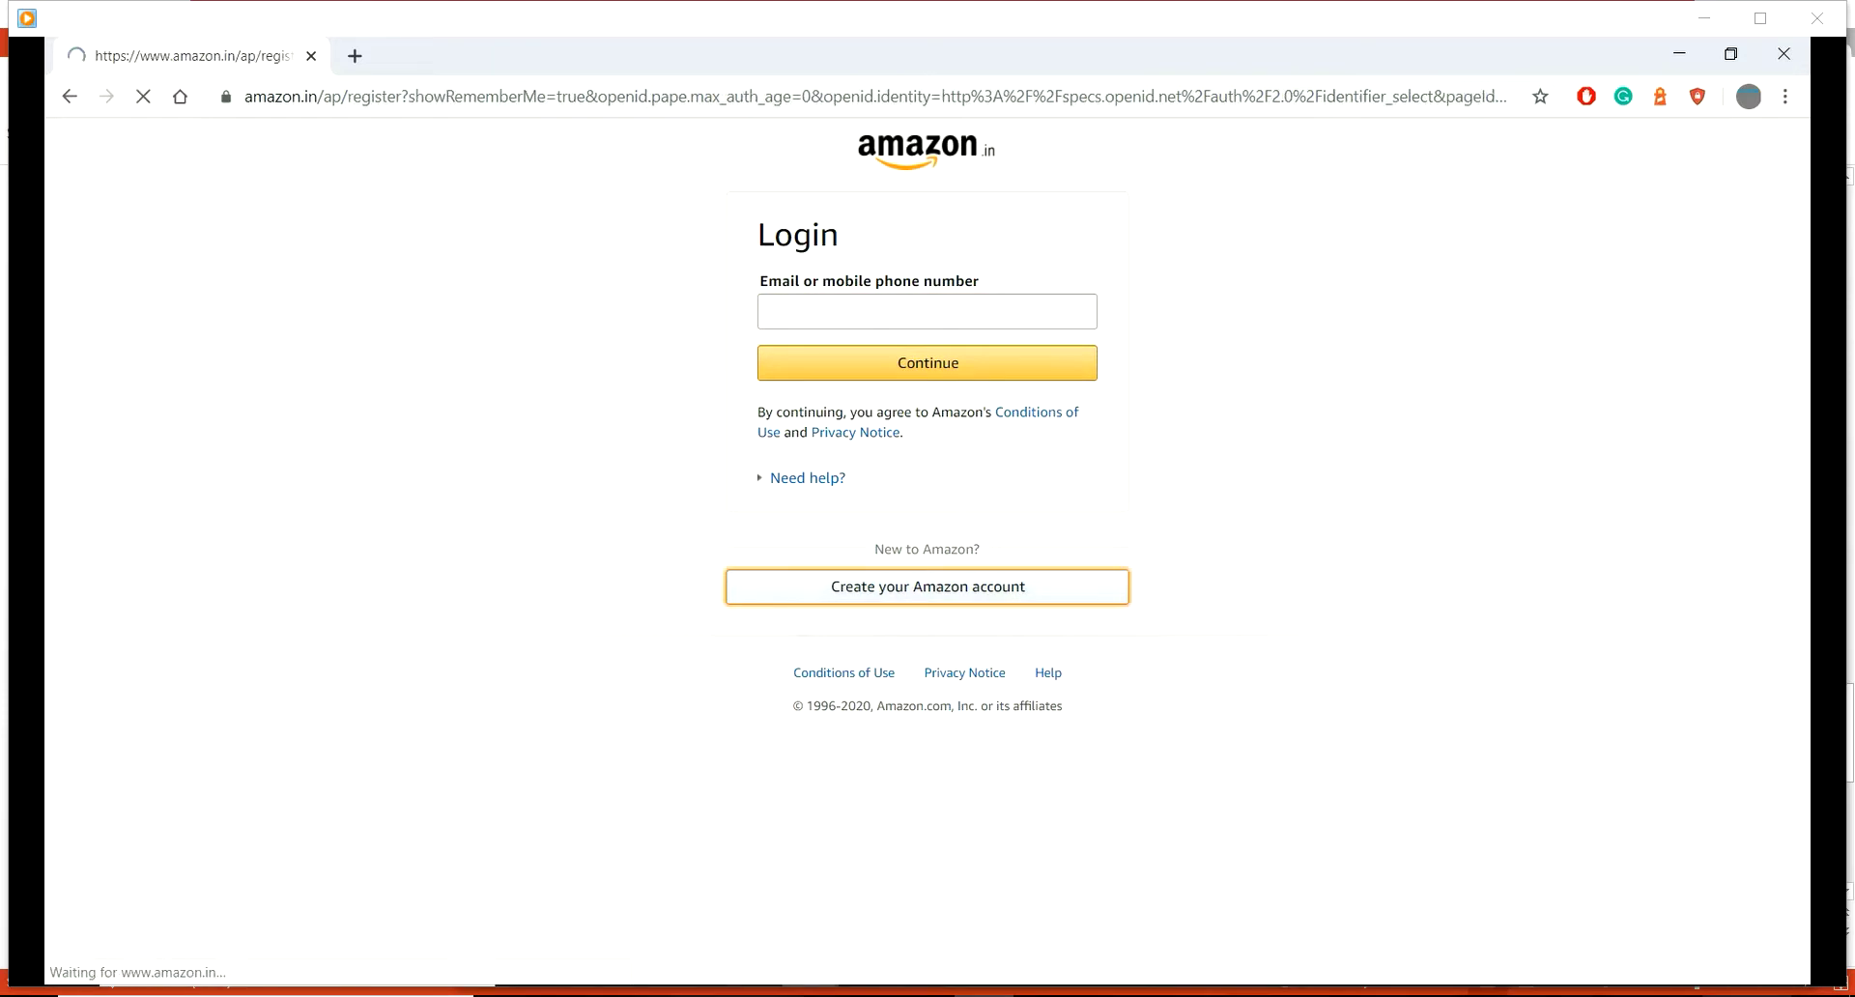